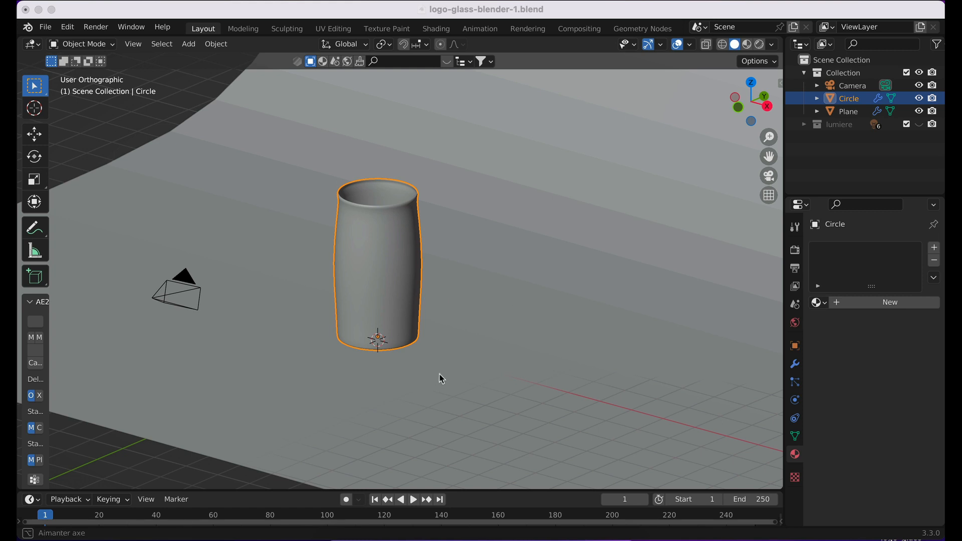
# Examine the drinking glass, camera and curved backdrop in the scene, keeping the glass object selected
pyautogui.moveTo(441, 378); pyautogui.dragTo(397, 344, button='middle')
pyautogui.scroll(3, 419, 369)
pyautogui.scroll(-7, 421, 364)
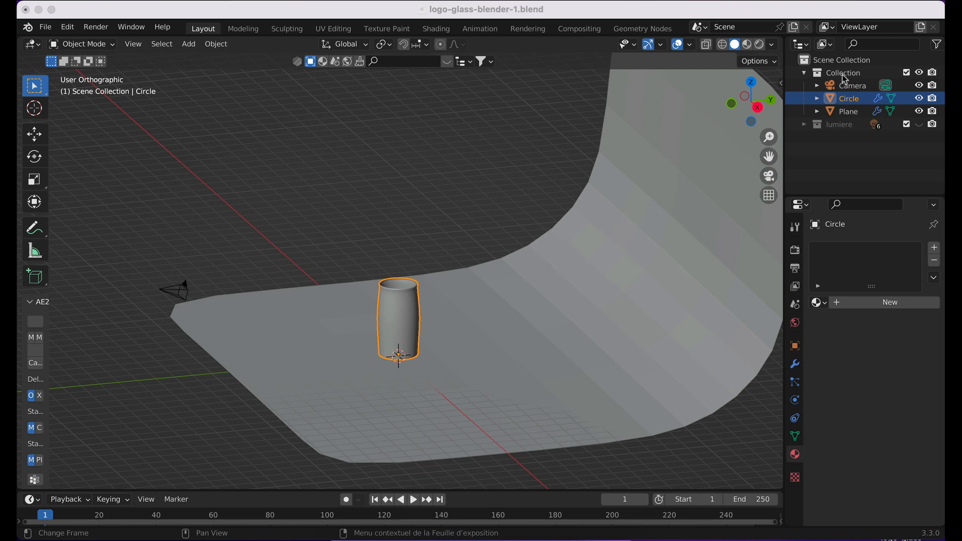
pyautogui.click(849, 86)
pyautogui.click(853, 98)
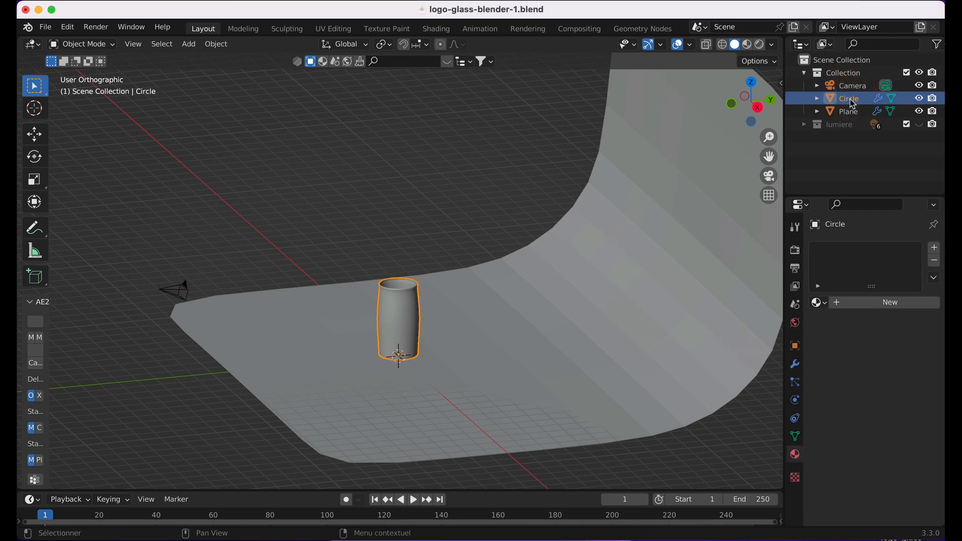
pyautogui.scroll(-5, 368, 307)
pyautogui.scroll(8, 451, 296)
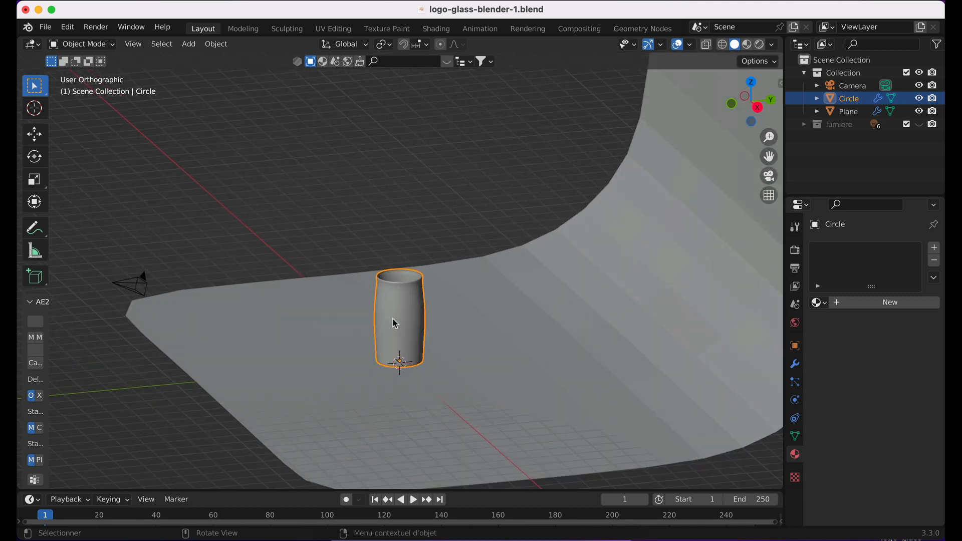
# Inspect the glass mesh near its base in Edit Mode with X-ray wireframe shading, and check its Subdivision modifier settings
pyautogui.press('Tab')
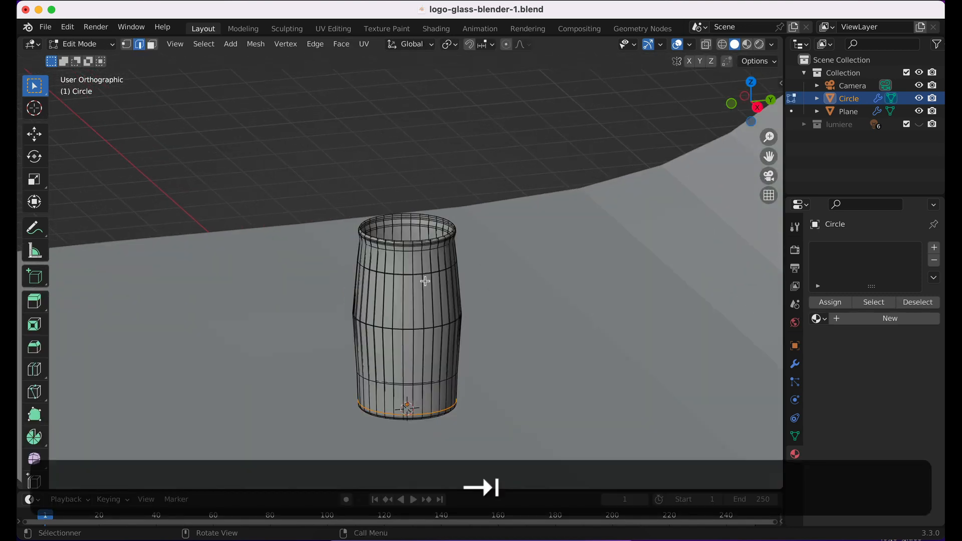
pyautogui.scroll(3, 404, 379)
pyautogui.moveTo(485, 386); pyautogui.dragTo(483, 369, button='middle')
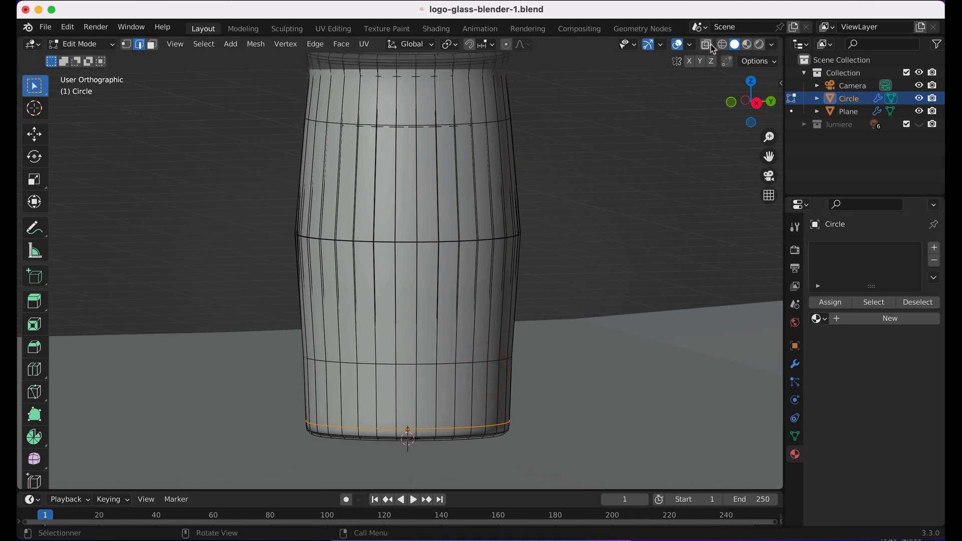
pyautogui.click(707, 46)
pyautogui.click(722, 44)
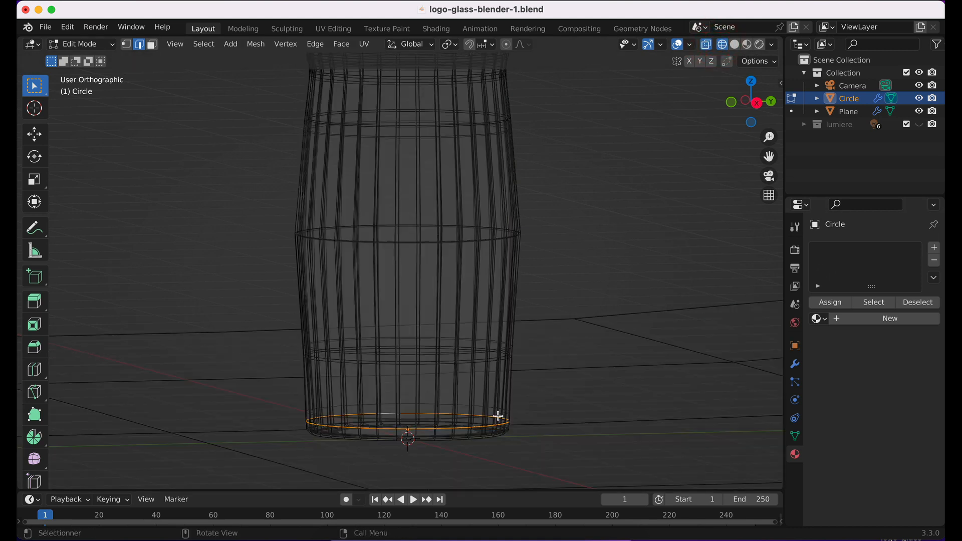
pyautogui.scroll(5, 494, 406)
pyautogui.moveTo(495, 407); pyautogui.dragTo(553, 329, button='middle')
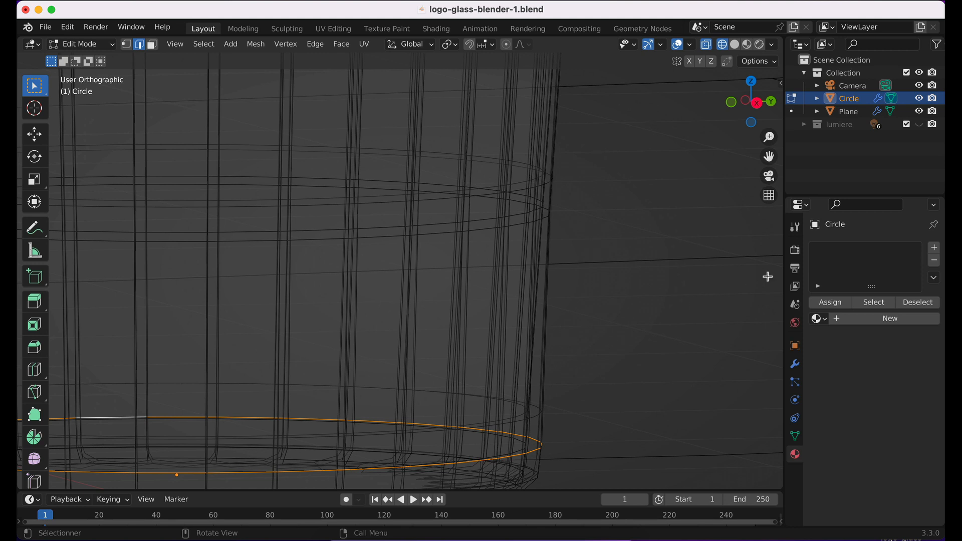
pyautogui.click(795, 363)
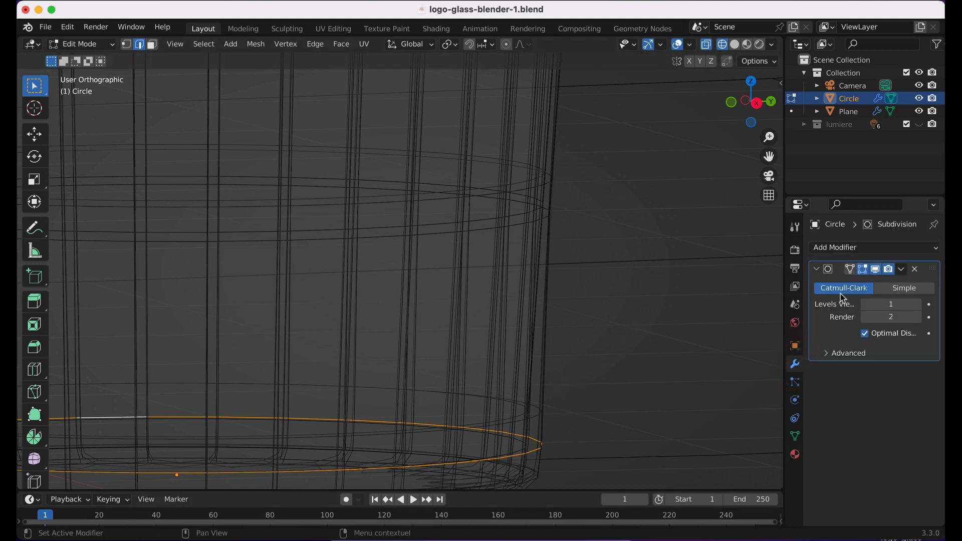
pyautogui.scroll(-2, 506, 259)
pyautogui.scroll(-4, 506, 259)
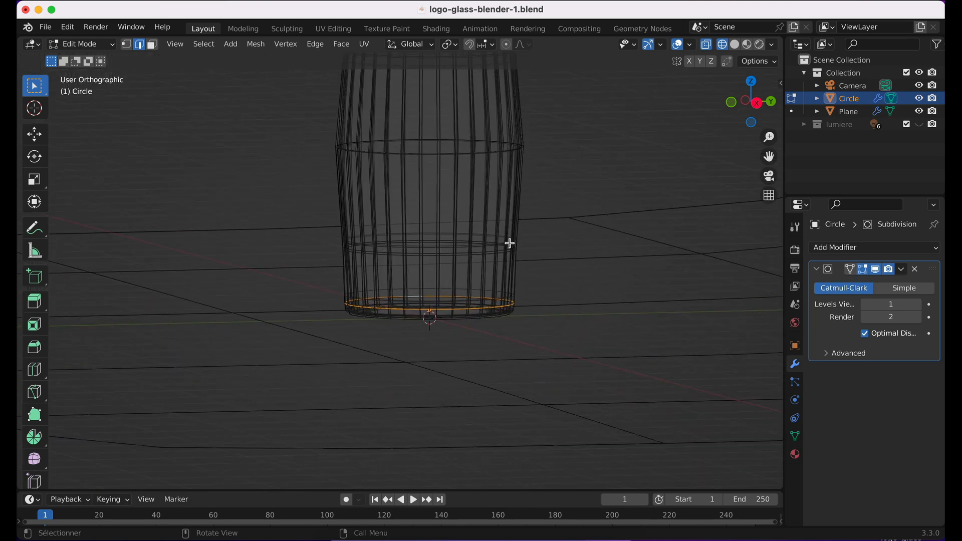
# Return the viewport to solid shading with the whole glass in view
pyautogui.click(707, 44)
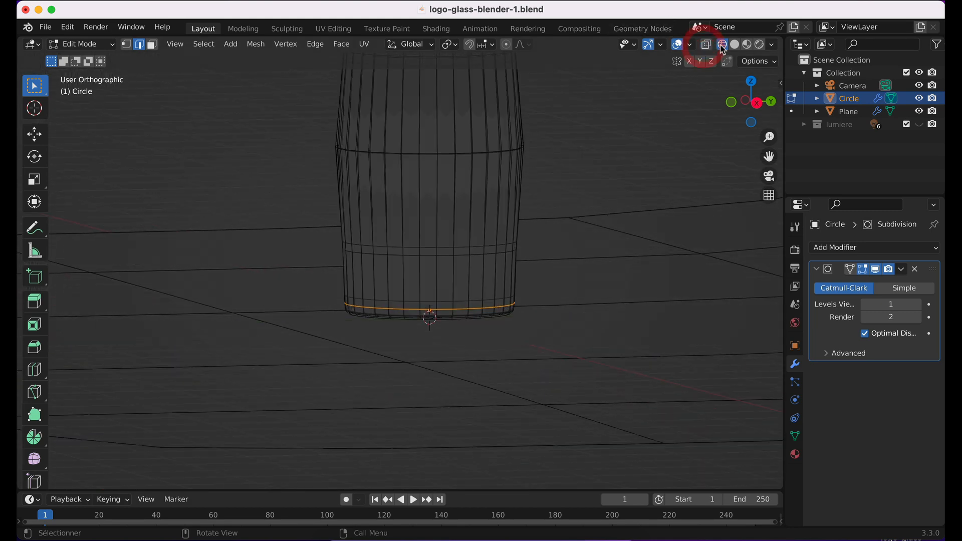
pyautogui.click(723, 46)
pyautogui.click(735, 44)
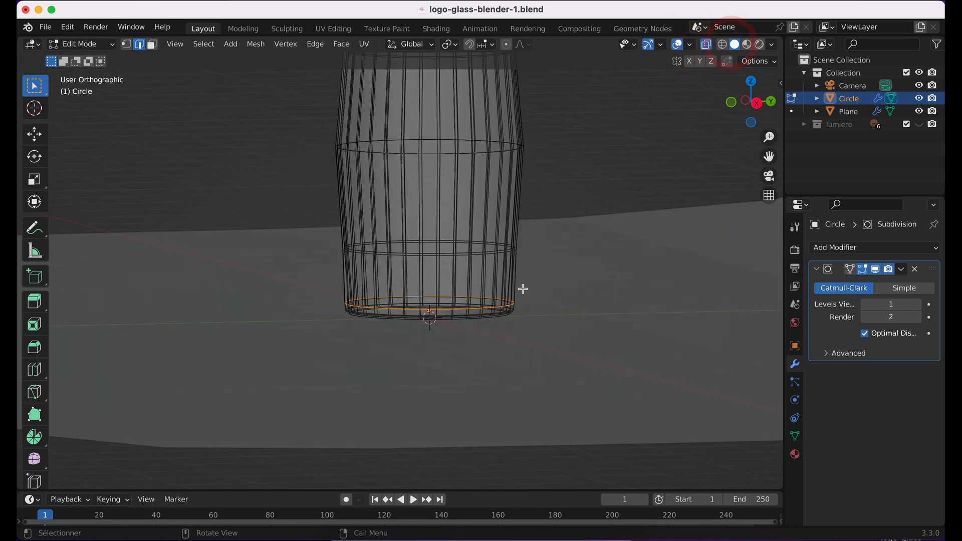
pyautogui.scroll(-4, 532, 294)
pyautogui.moveTo(548, 308); pyautogui.dragTo(449, 374, button='middle')
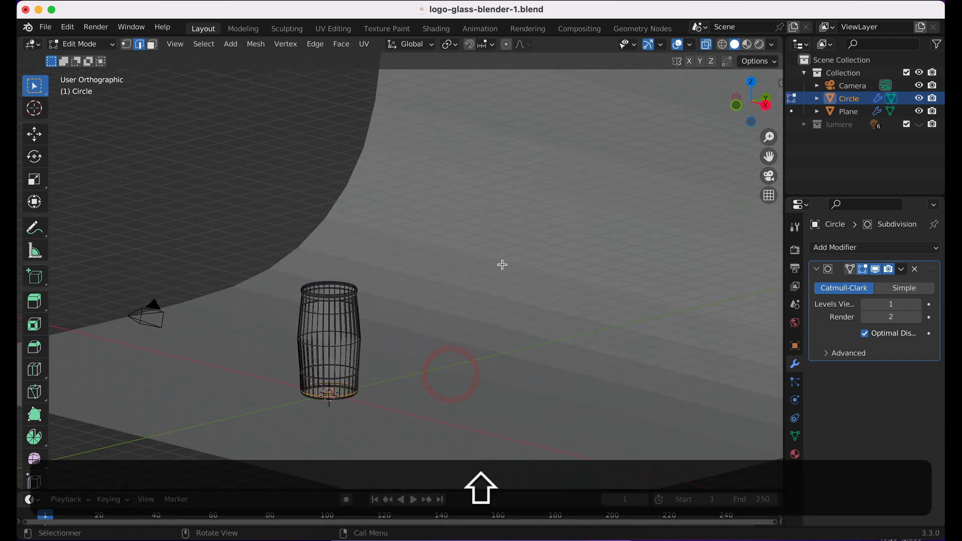
# Check the backdrop plane's material in Object Mode and reselect the glass
pyautogui.click(796, 456)
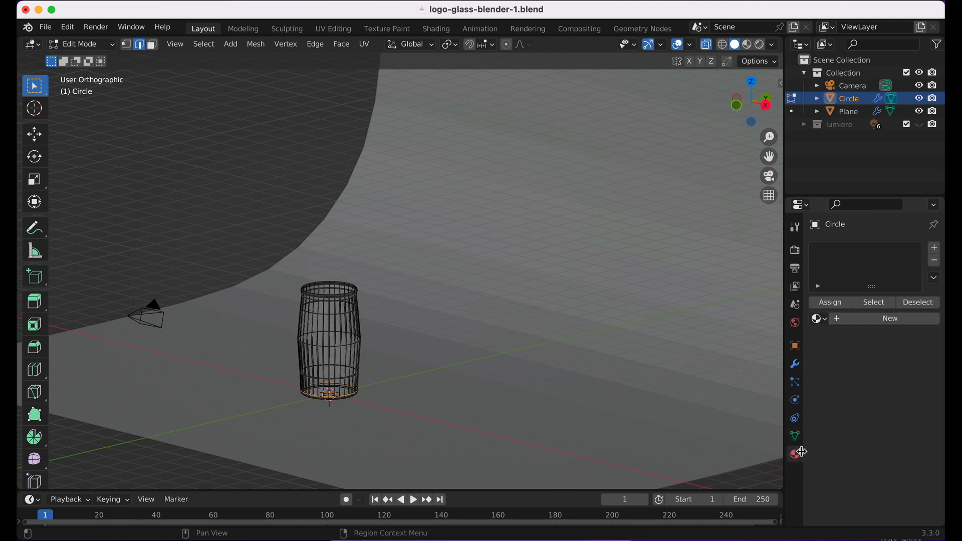
pyautogui.press('Tab')
pyautogui.click(475, 274)
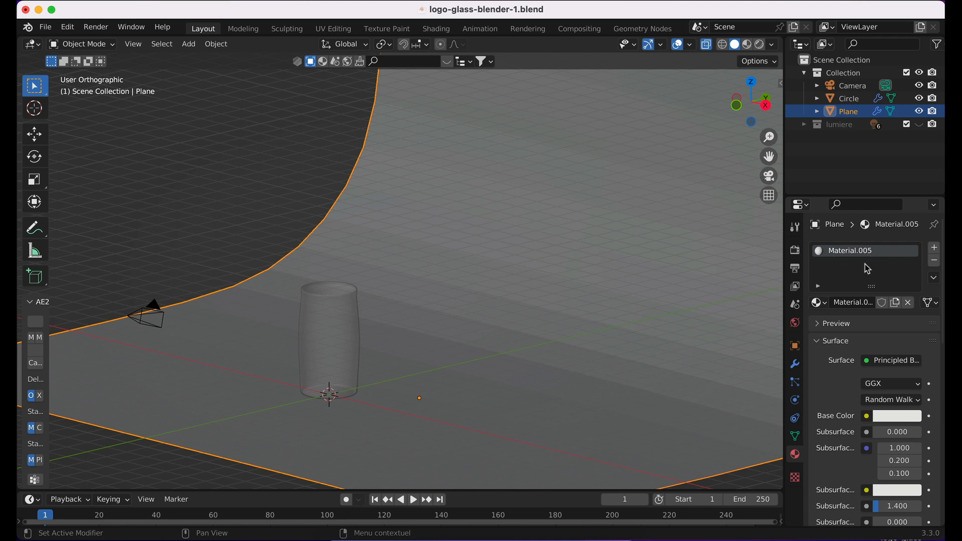
pyautogui.click(327, 322)
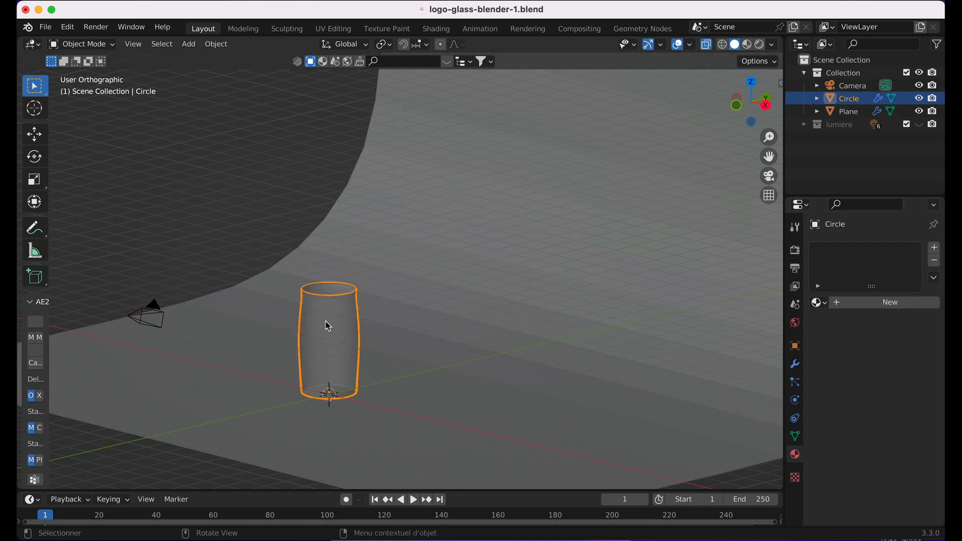
# Turn off the X-ray display and give the glass a new material
pyautogui.click(707, 45)
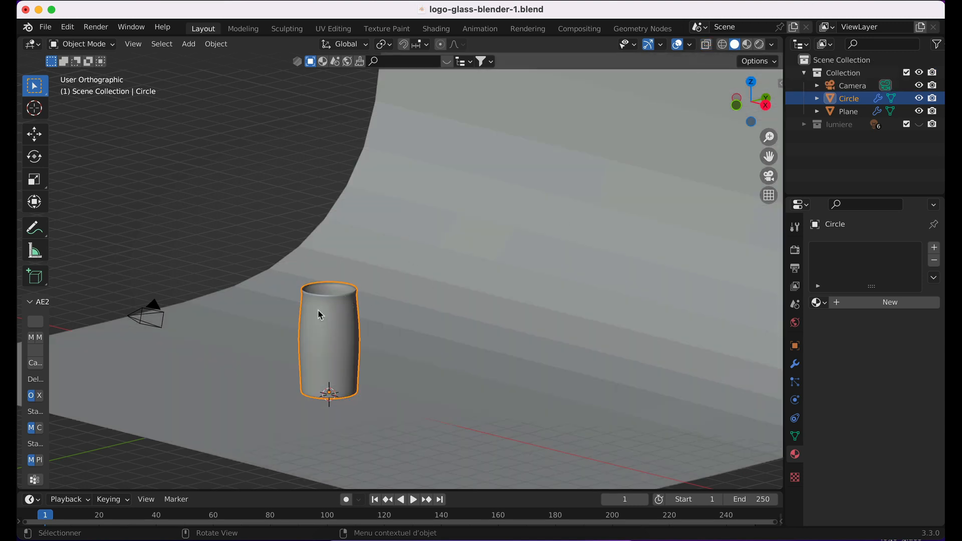
pyautogui.click(870, 306)
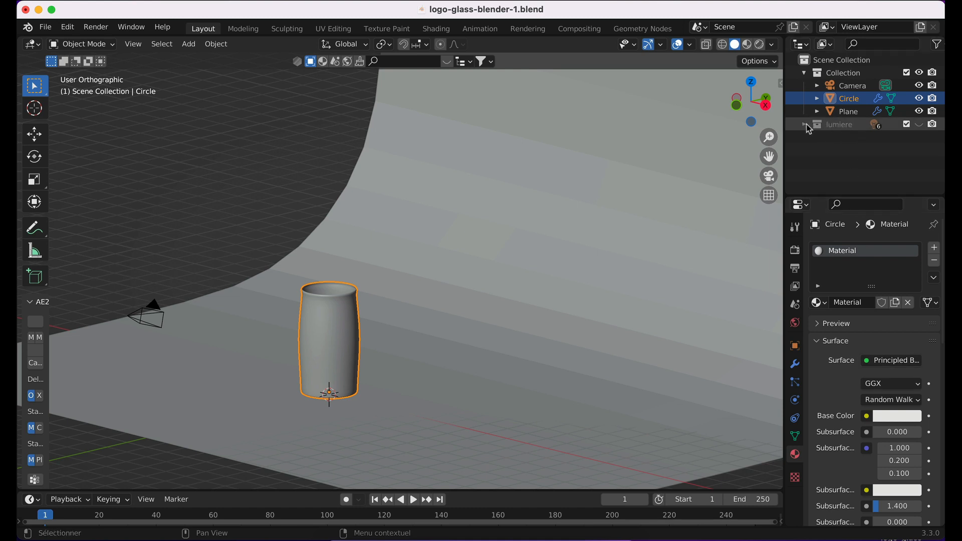
# Reveal the lights of the lumiere collection in the viewport to review their placement, and hide them again
pyautogui.click(919, 124)
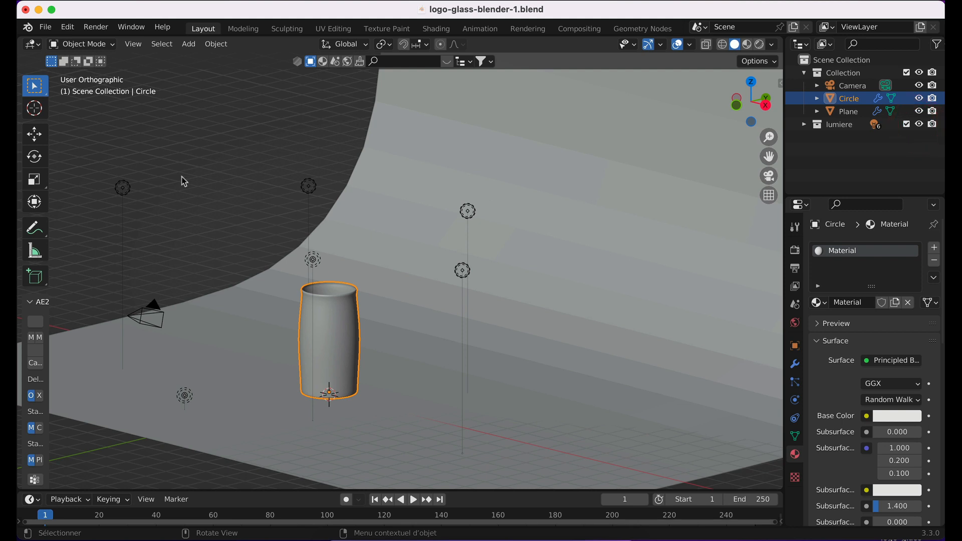
pyautogui.click(919, 125)
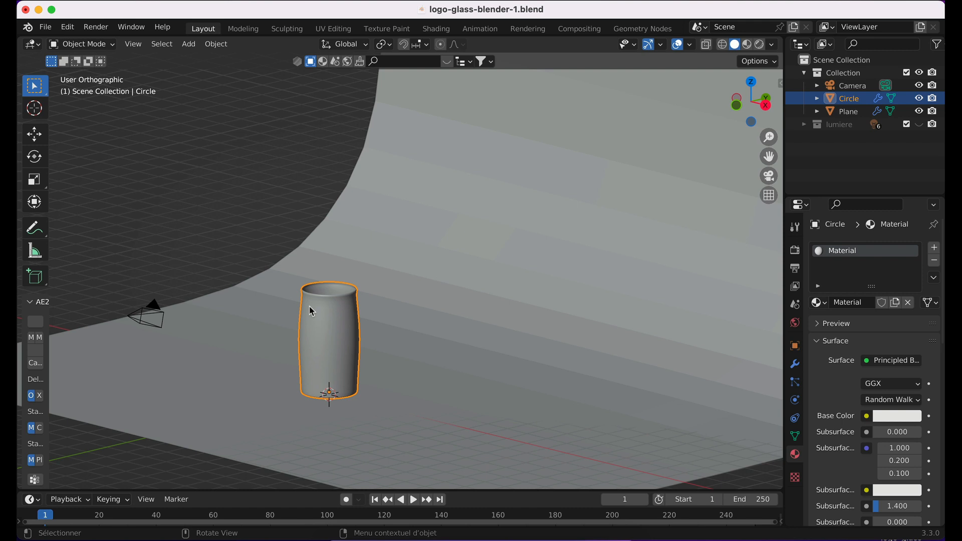
# Change the glass material's surface shader to Glass BSDF and render a test image
pyautogui.click(890, 362)
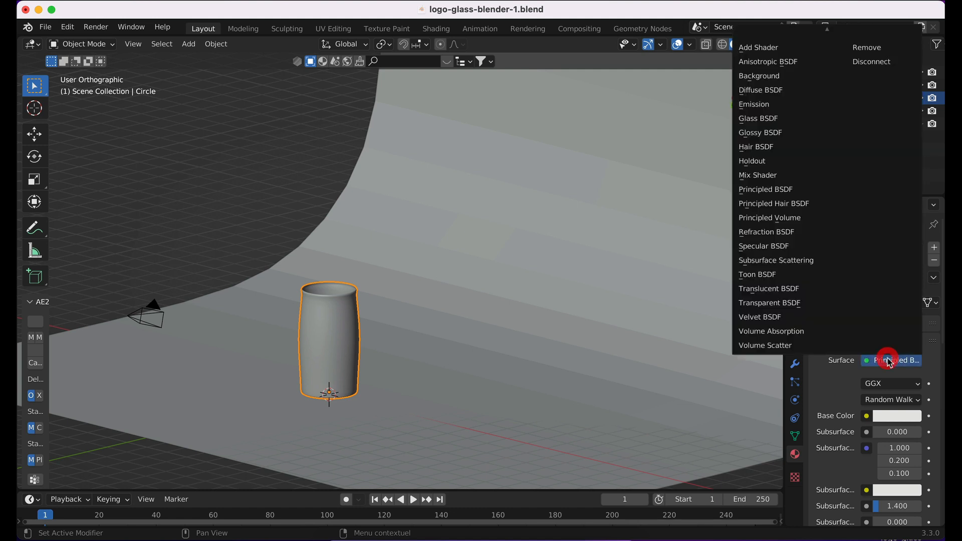
pyautogui.click(774, 122)
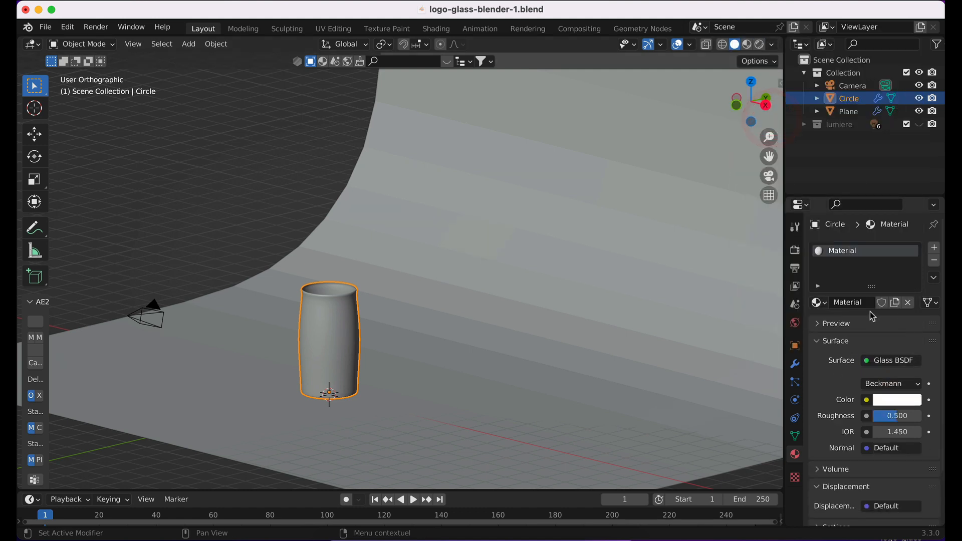
pyautogui.click(98, 28)
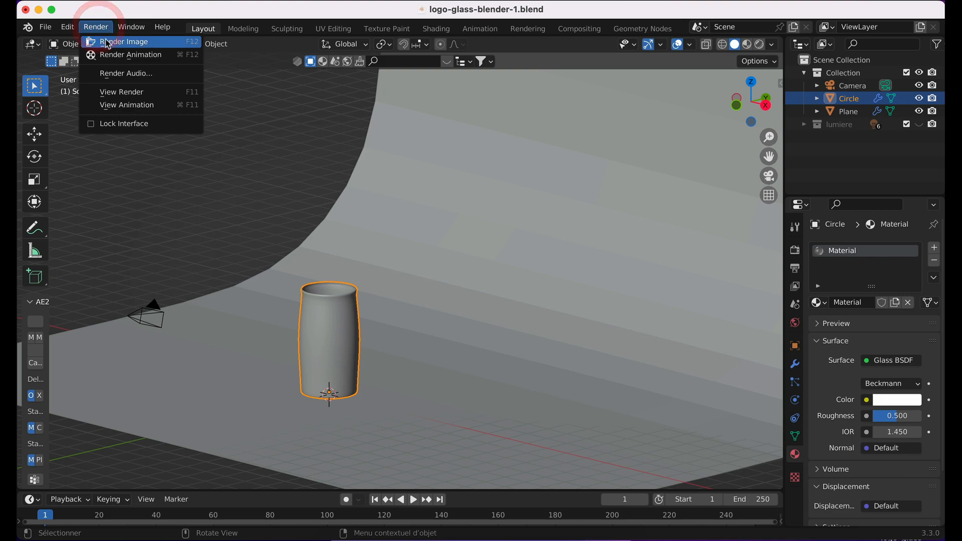
pyautogui.click(106, 39)
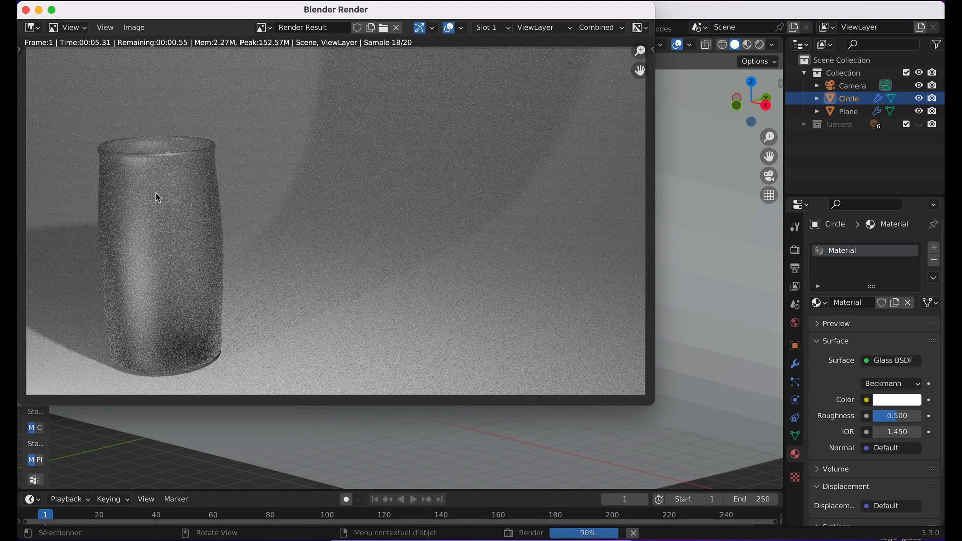
pyautogui.click(25, 10)
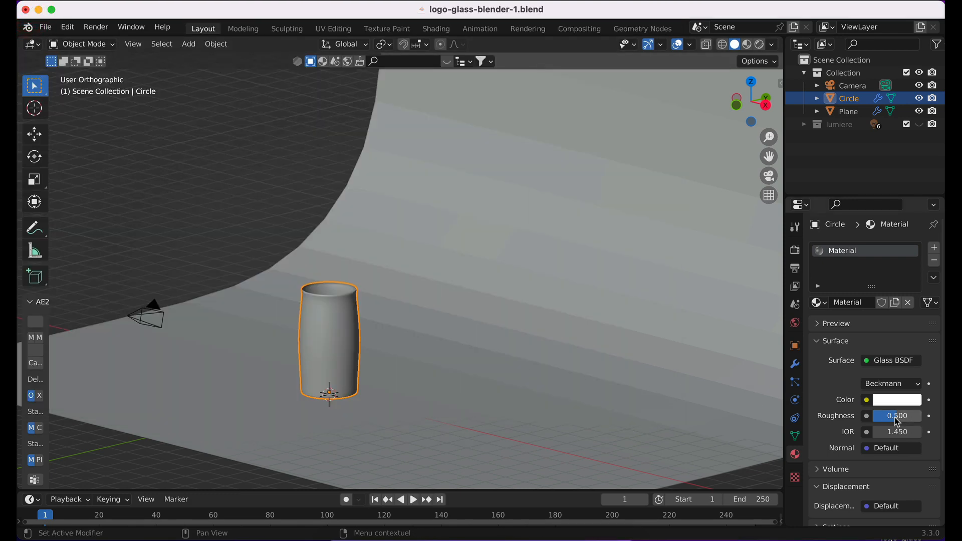
# Set the Glass BSDF roughness to 0 and render the image again to check the transparency
pyautogui.moveTo(892, 416); pyautogui.dragTo(860, 416)
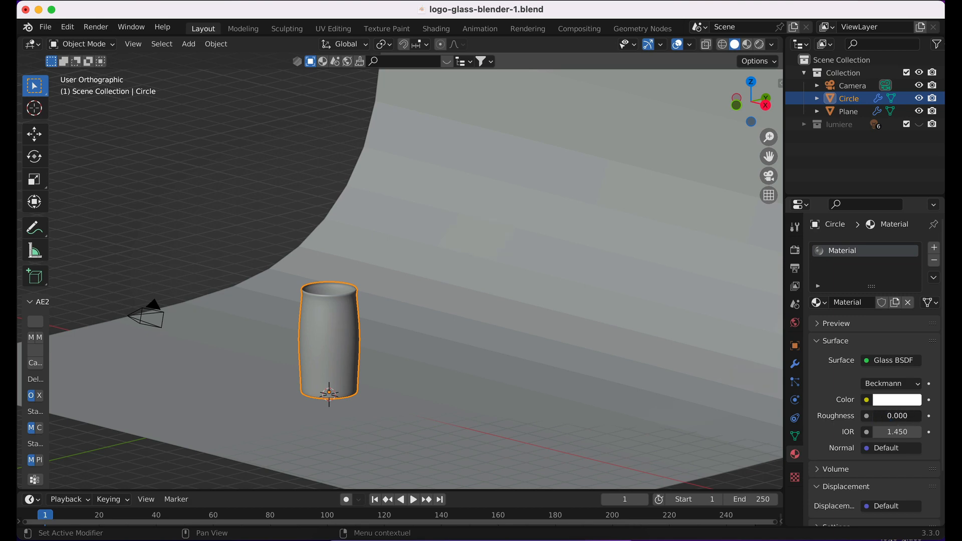
pyautogui.click(96, 27)
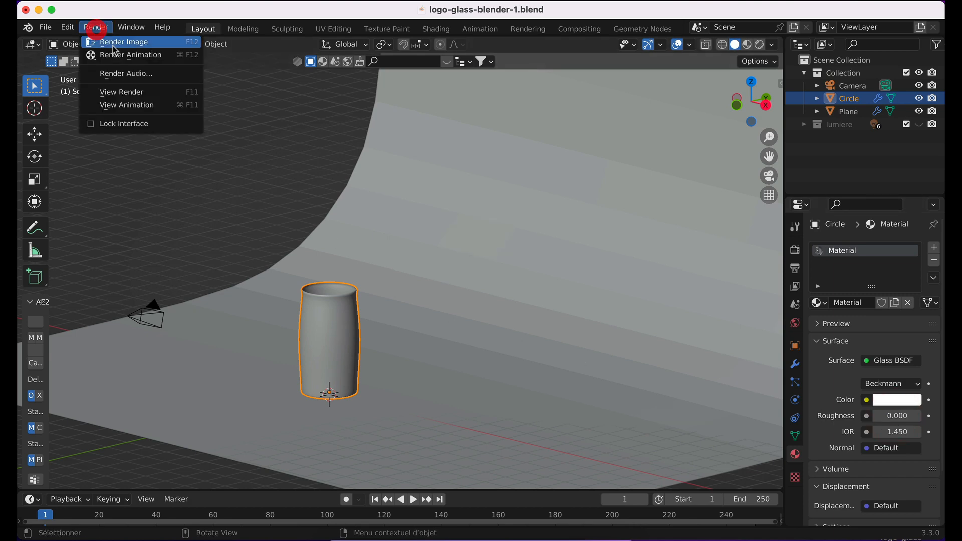
pyautogui.click(105, 37)
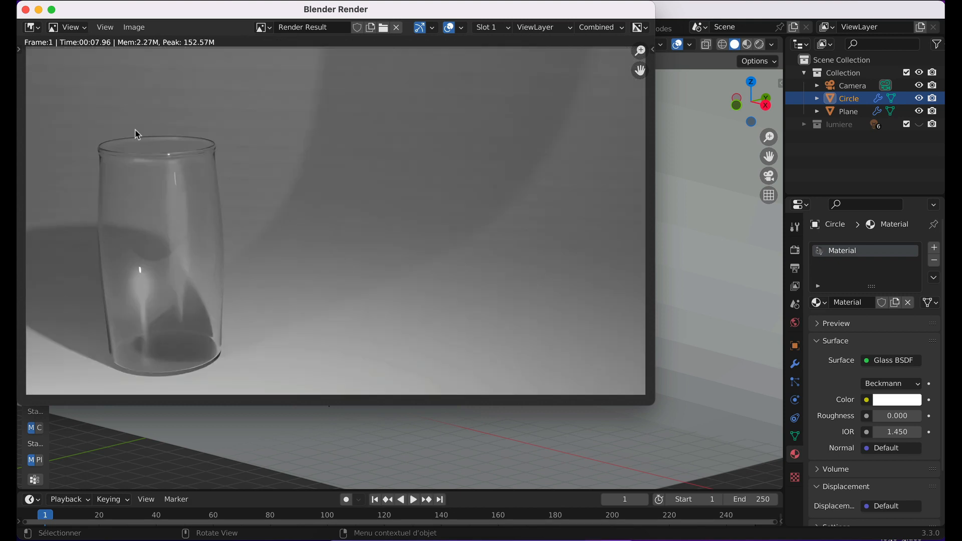
pyautogui.click(25, 9)
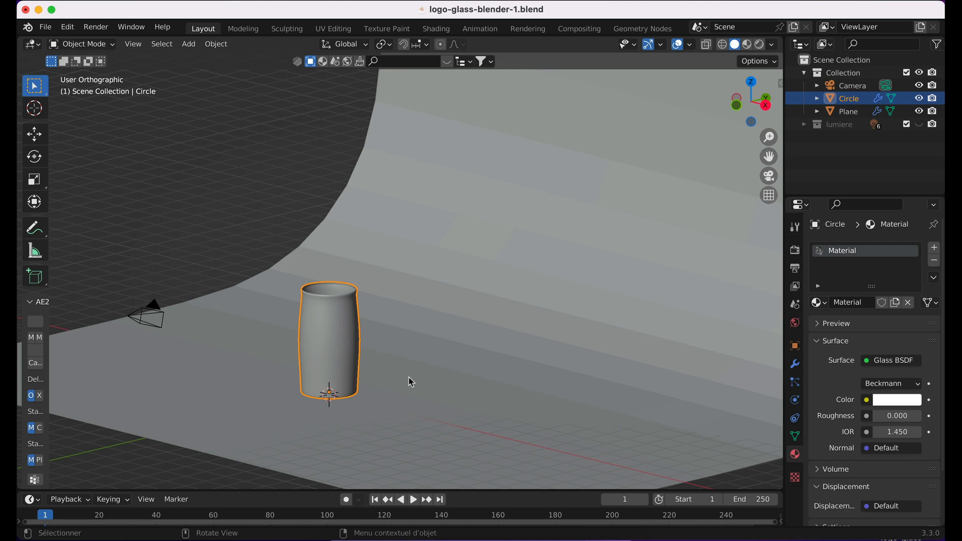
# In the Shading workspace, spread the Glass BSDF and Material Output nodes apart to leave room between them
pyautogui.click(436, 28)
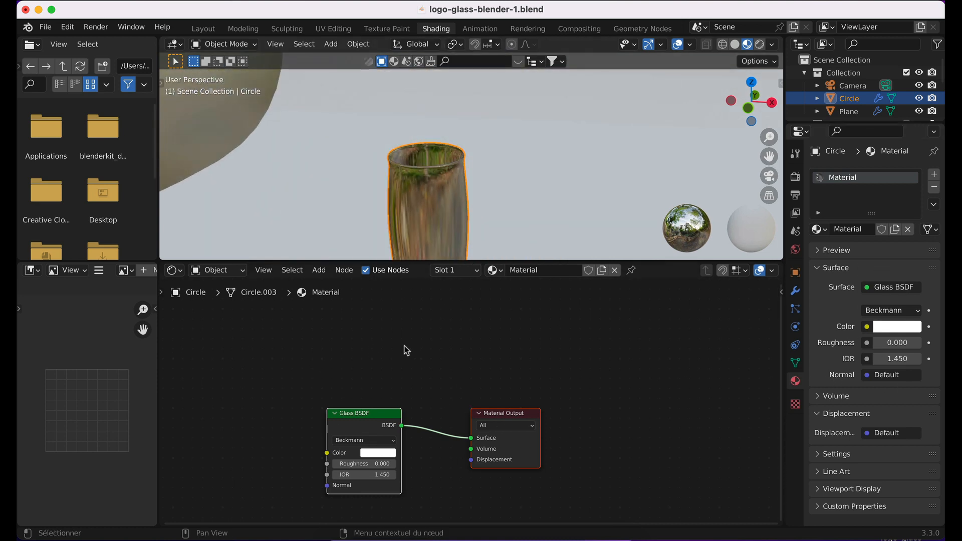
pyautogui.moveTo(364, 415); pyautogui.dragTo(451, 364)
pyautogui.click(532, 456)
pyautogui.moveTo(605, 366); pyautogui.dragTo(661, 351)
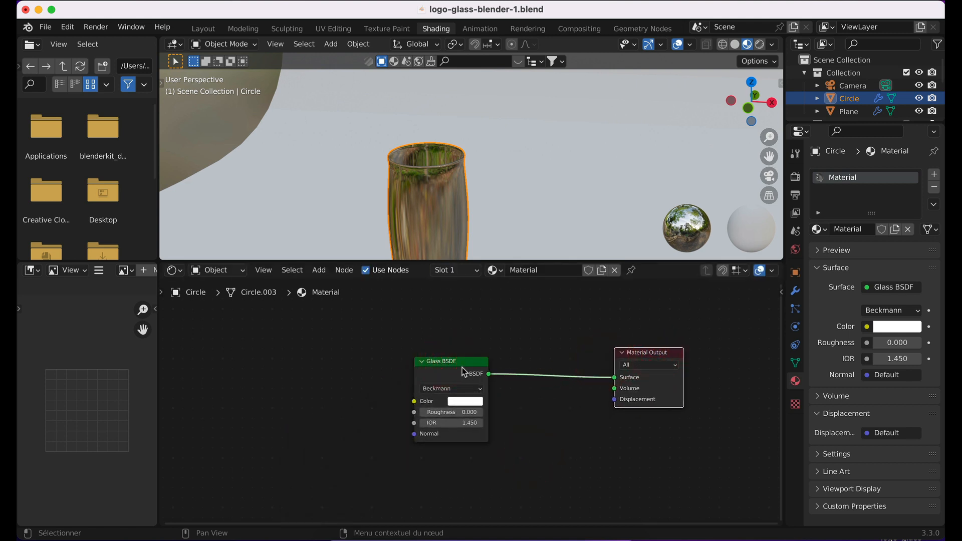
pyautogui.click(445, 362)
pyautogui.moveTo(449, 366); pyautogui.dragTo(300, 410)
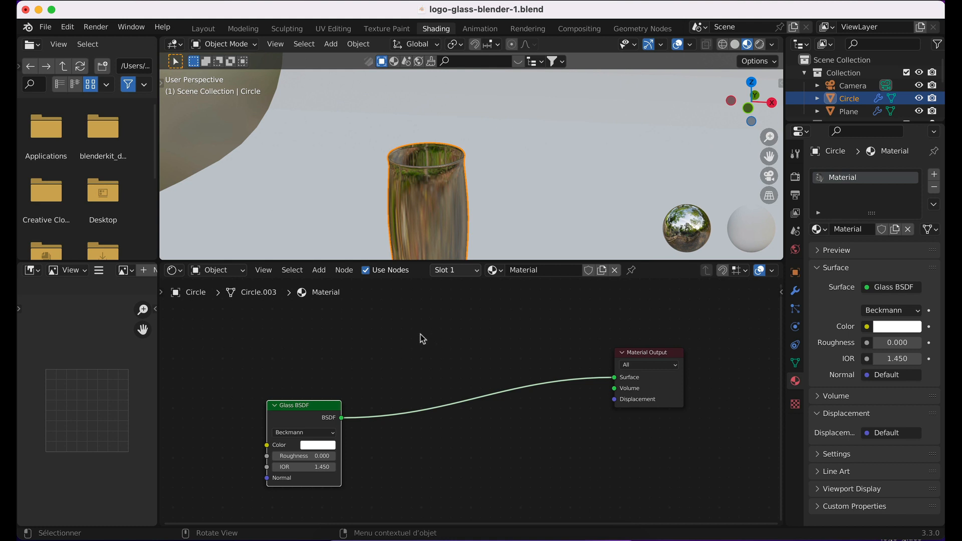
# Add an Image Texture node above the Glass BSDF node in the glass material
pyautogui.hotkey('shift', 'a')
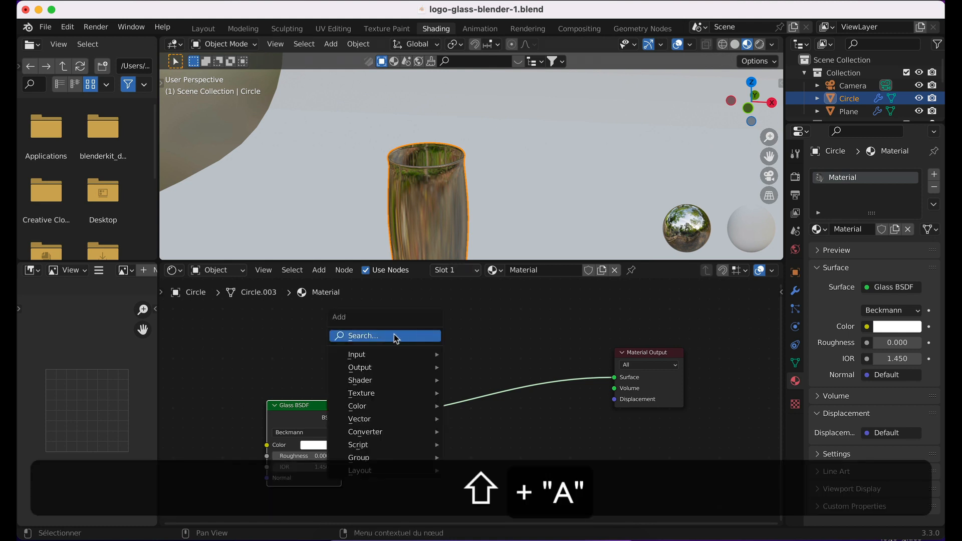
pyautogui.click(395, 336)
pyautogui.write('image')
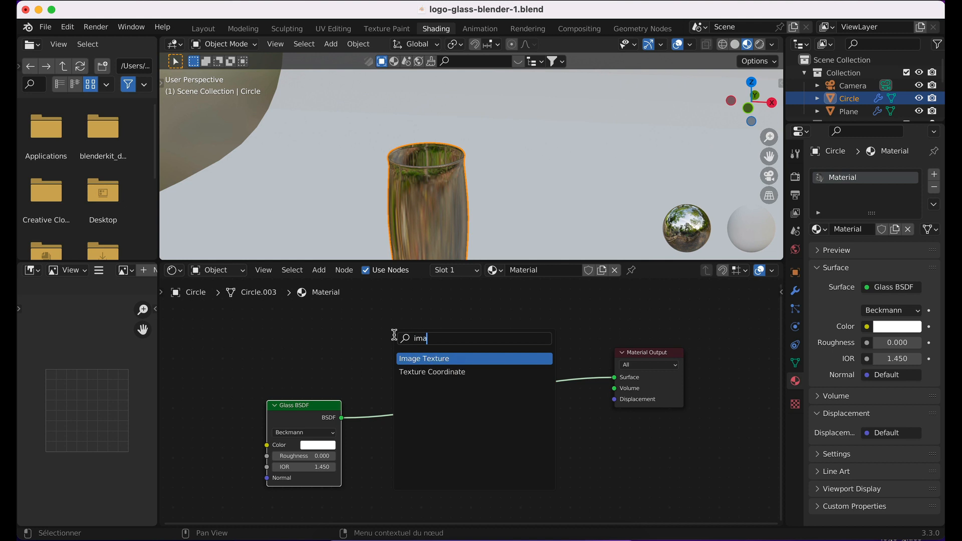
pyautogui.click(403, 359)
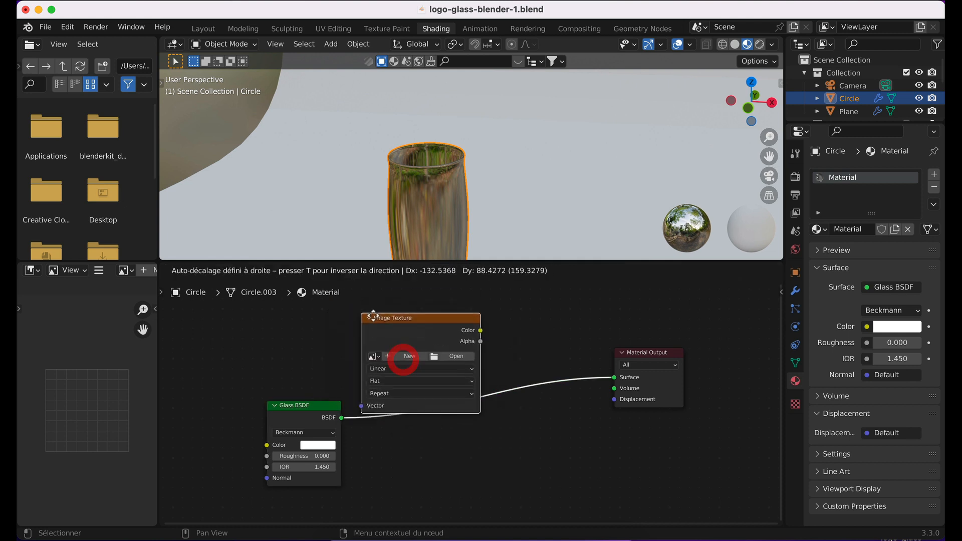
pyautogui.click(346, 306)
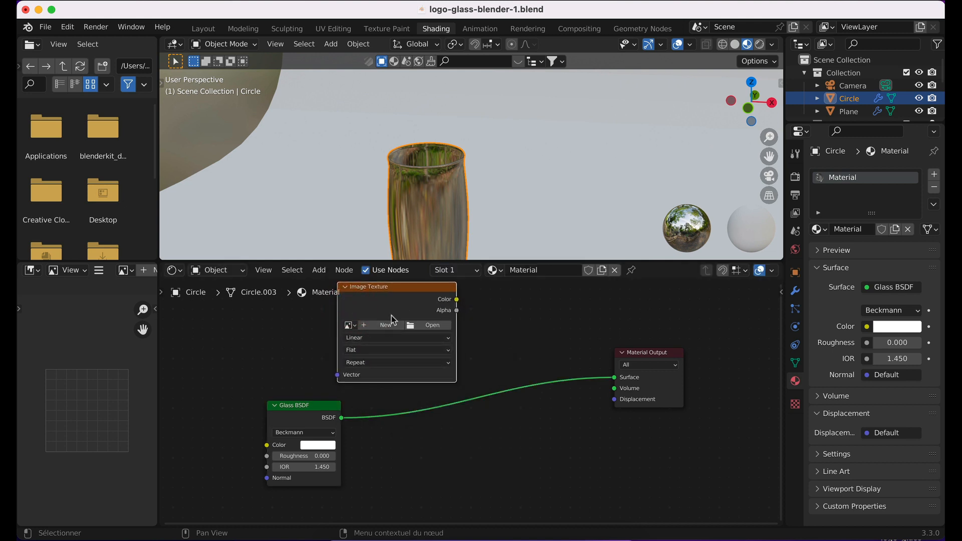
# Add a Mapping node in front of the Image Texture node in the glass material
pyautogui.moveTo(496, 372); pyautogui.dragTo(522, 402, button='middle')
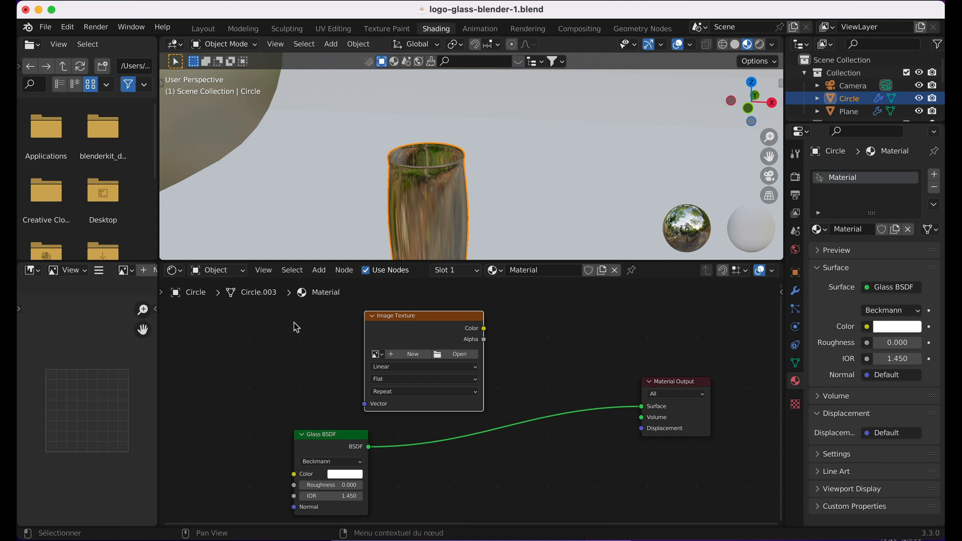
pyautogui.hotkey('shift', 'a')
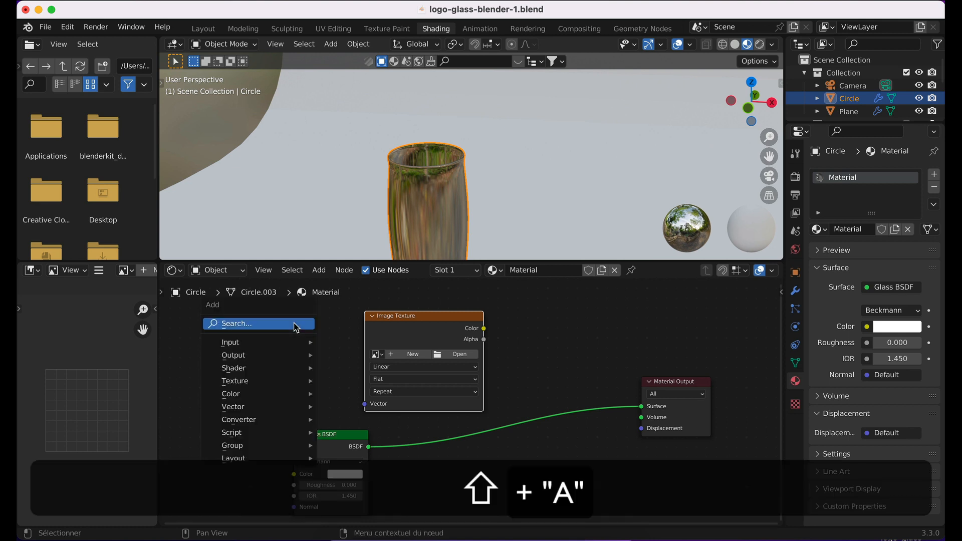
pyautogui.click(297, 326)
pyautogui.write('mapping')
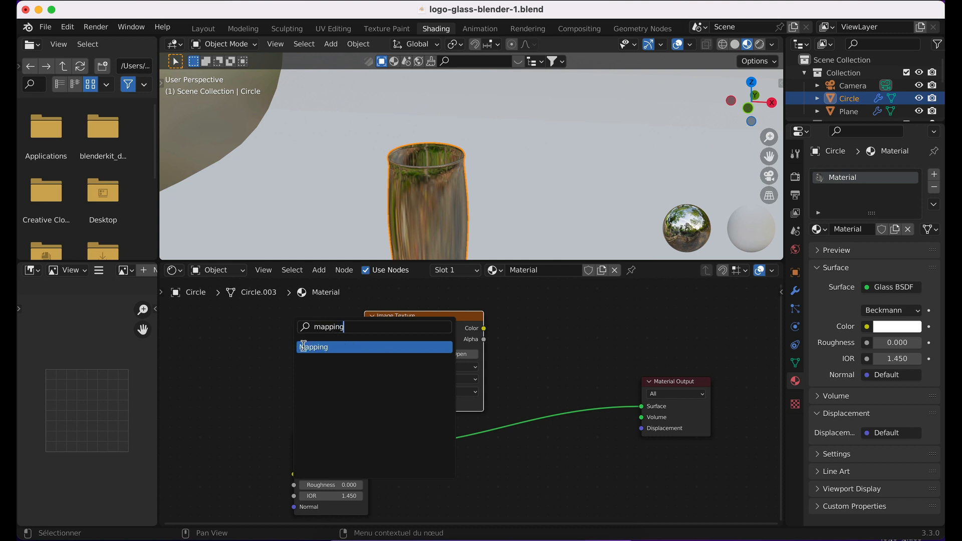
pyautogui.click(310, 347)
pyautogui.click(231, 333)
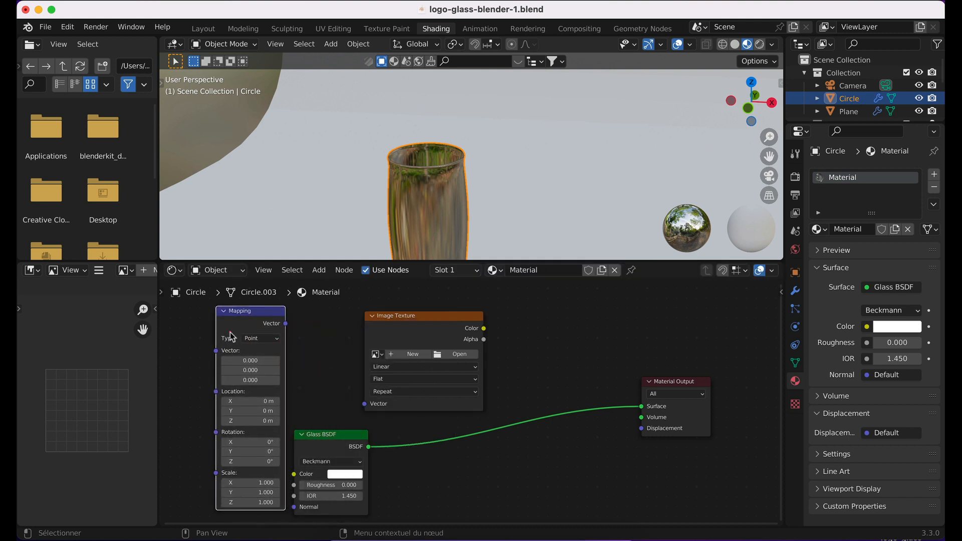
# Add a Texture Coordinate node in front of the Mapping node
pyautogui.moveTo(323, 365); pyautogui.dragTo(519, 367, button='middle')
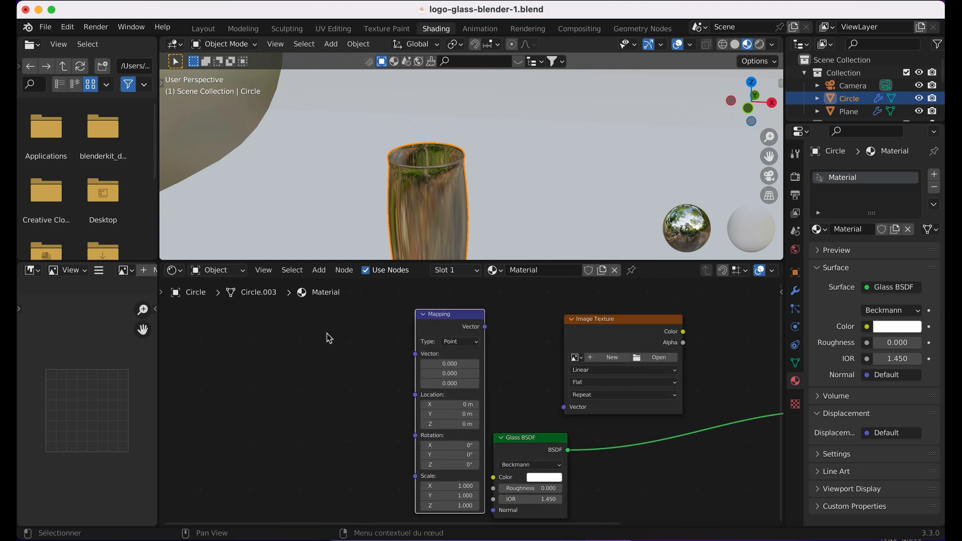
pyautogui.hotkey('shift', 'a')
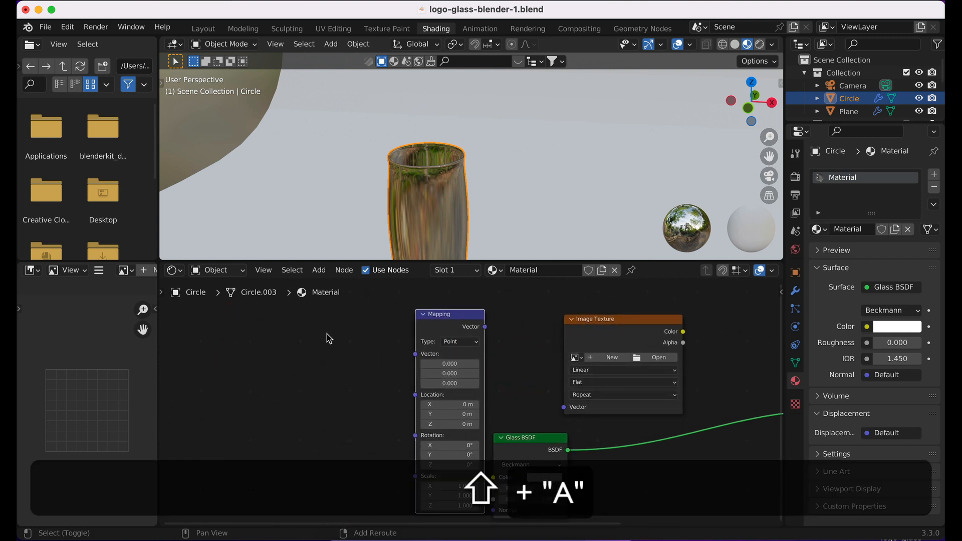
pyautogui.click(295, 335)
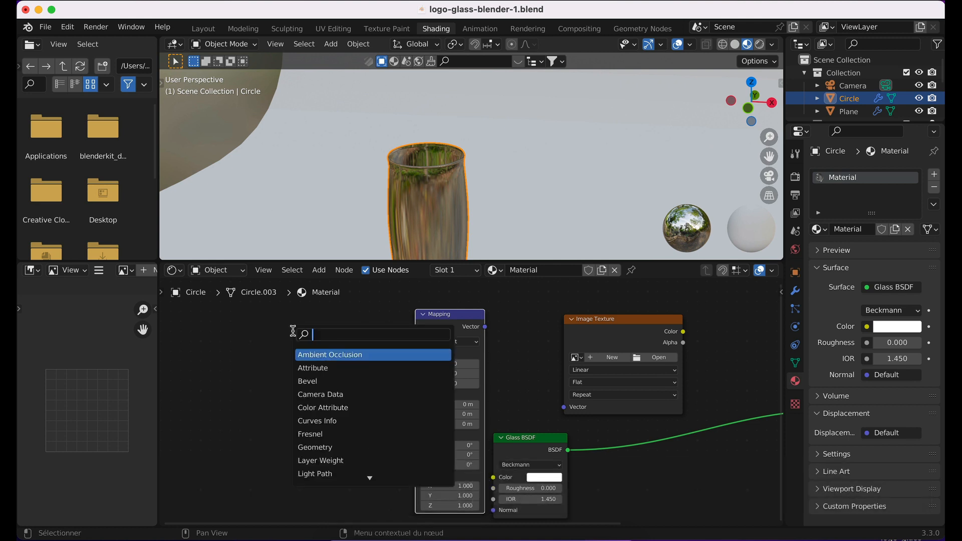
pyautogui.write('coord')
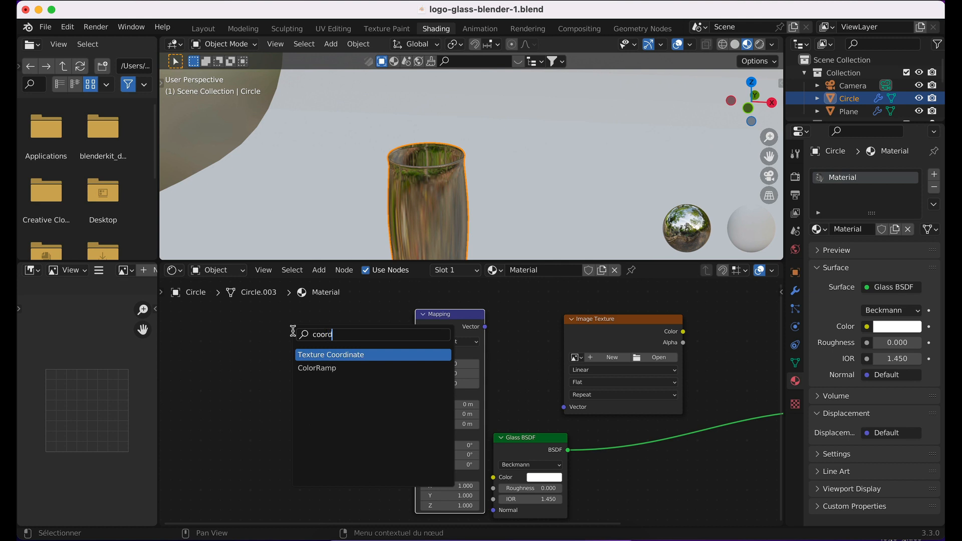
pyautogui.click(316, 354)
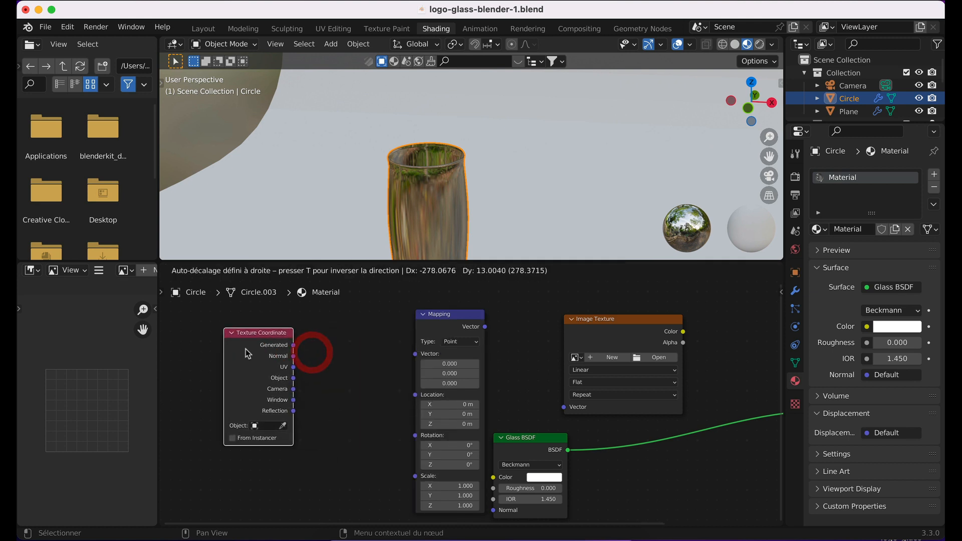
pyautogui.click(252, 345)
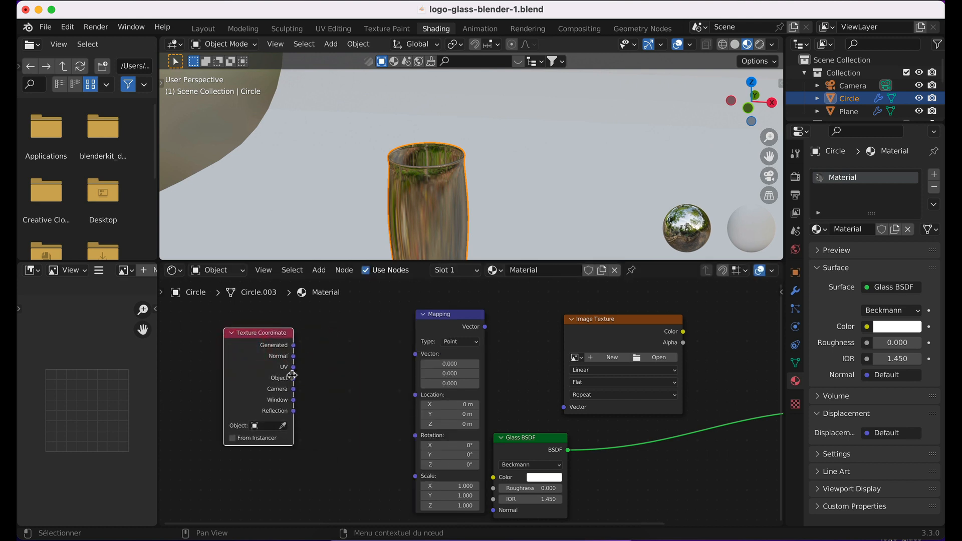
# Connect the Texture Coordinate UV output to the Mapping Vector input and the Mapping output to the Image Texture's Vector input
pyautogui.moveTo(294, 367); pyautogui.dragTo(419, 355)
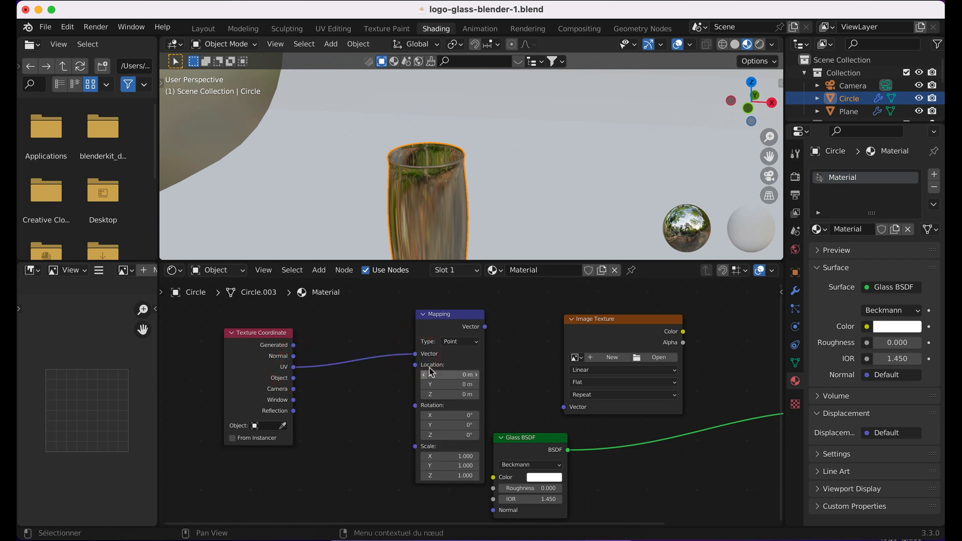
pyautogui.moveTo(485, 328); pyautogui.dragTo(565, 412)
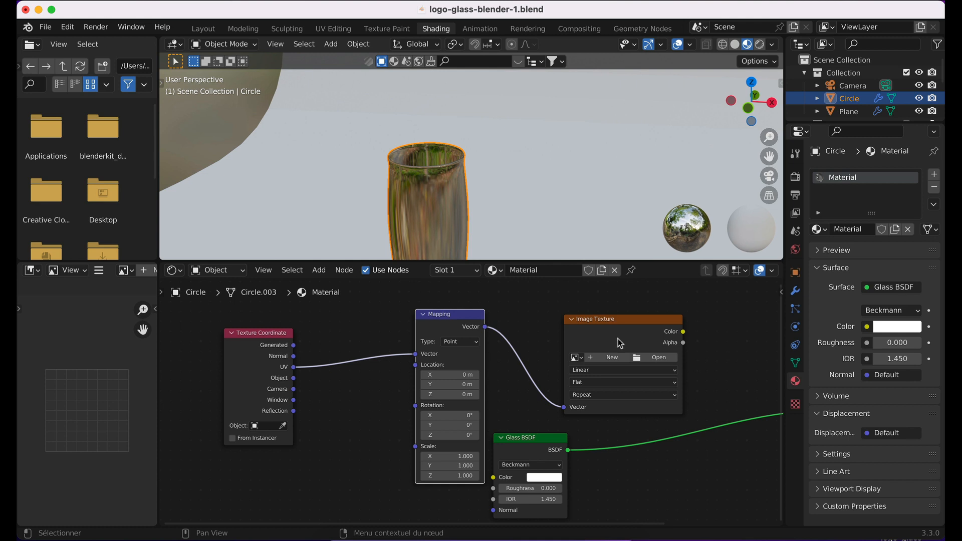
# Load dessin du verre.png from the Downloads/image folder into the Image Texture node and move the Glass BSDF node clear below it
pyautogui.press('shift')
pyautogui.keyDown('shift'); pyautogui.moveTo(628, 375); pyautogui.dragTo(498, 361, button='middle'); pyautogui.keyUp('shift')
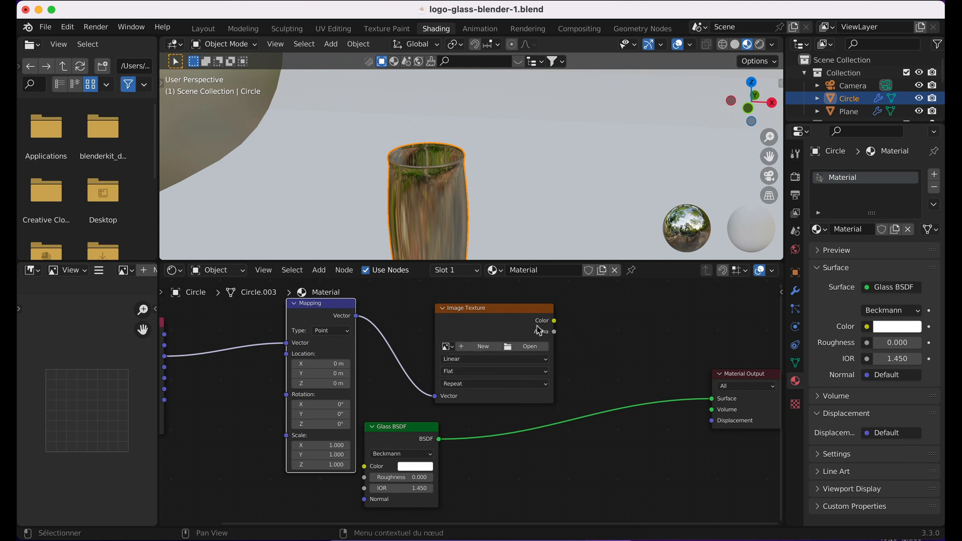
pyautogui.click(516, 350)
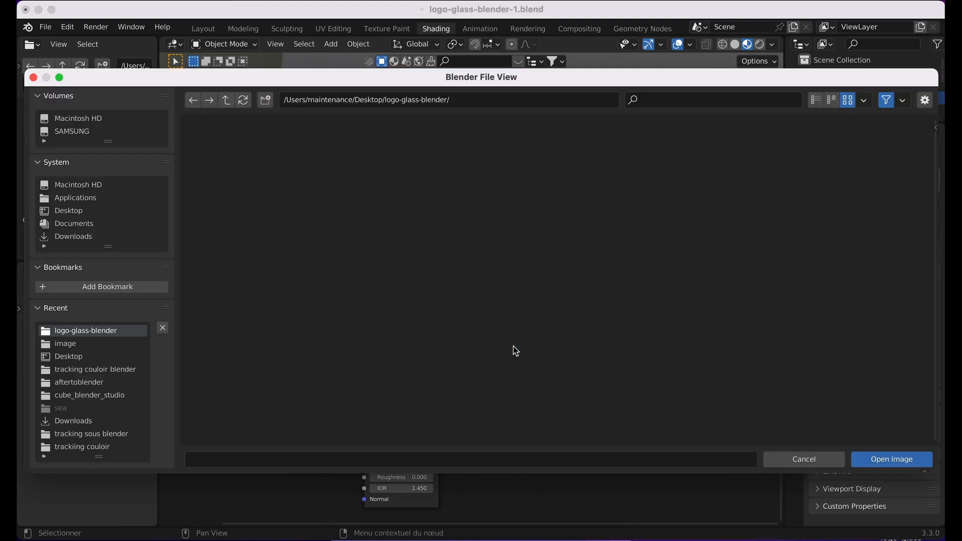
pyautogui.click(79, 213)
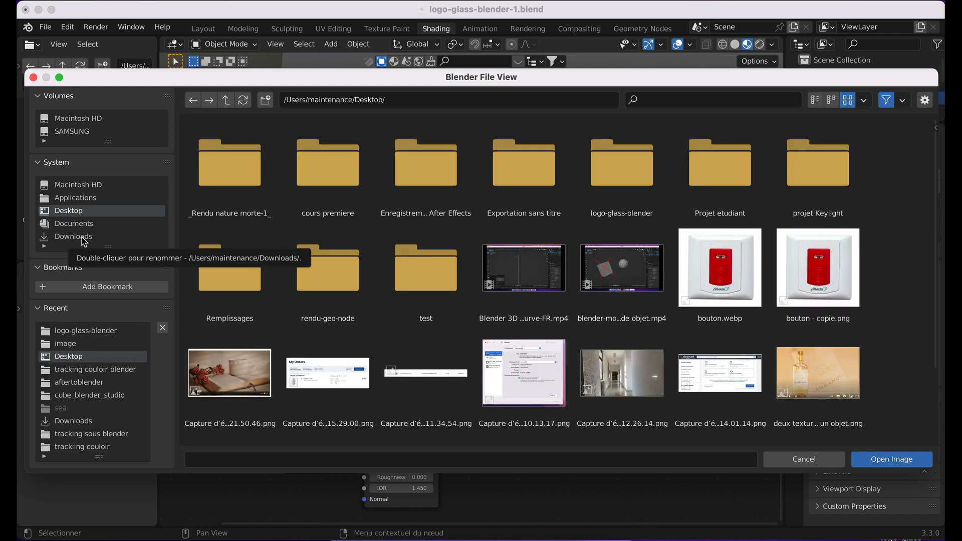
pyautogui.click(73, 237)
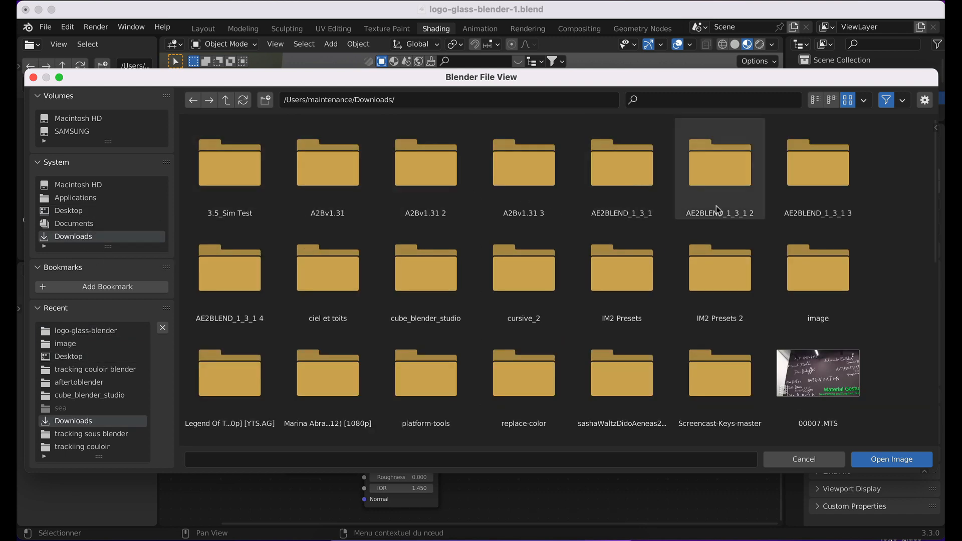
pyautogui.click(819, 277)
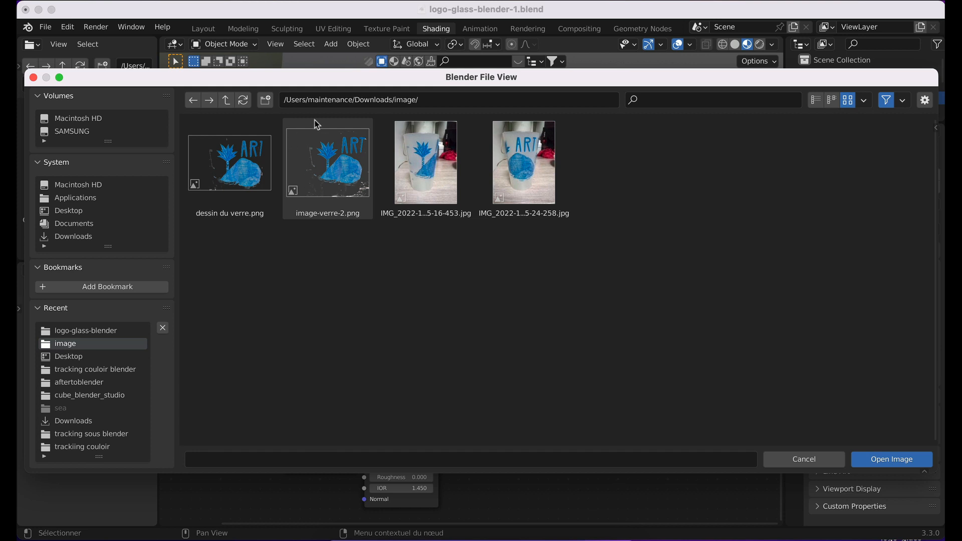
pyautogui.click(322, 156)
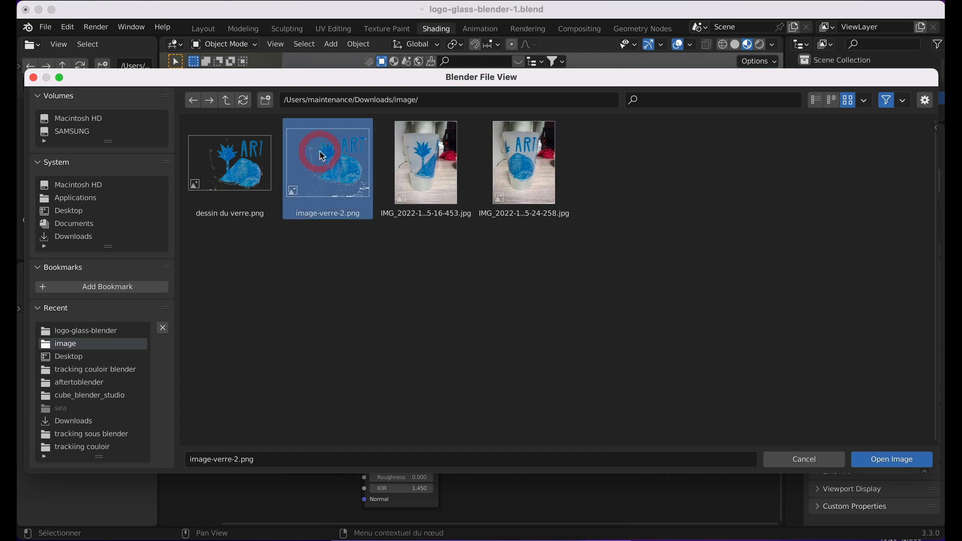
pyautogui.click(252, 172)
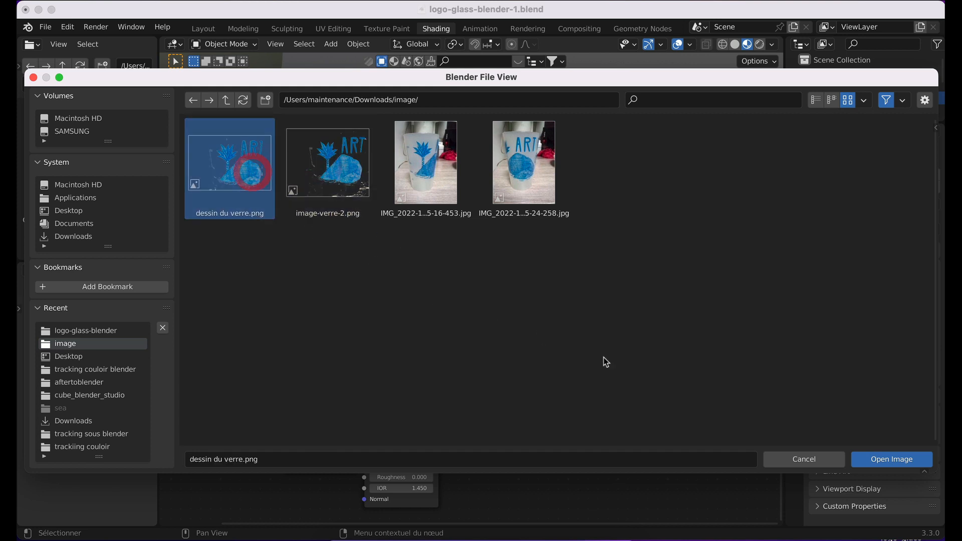
pyautogui.click(881, 459)
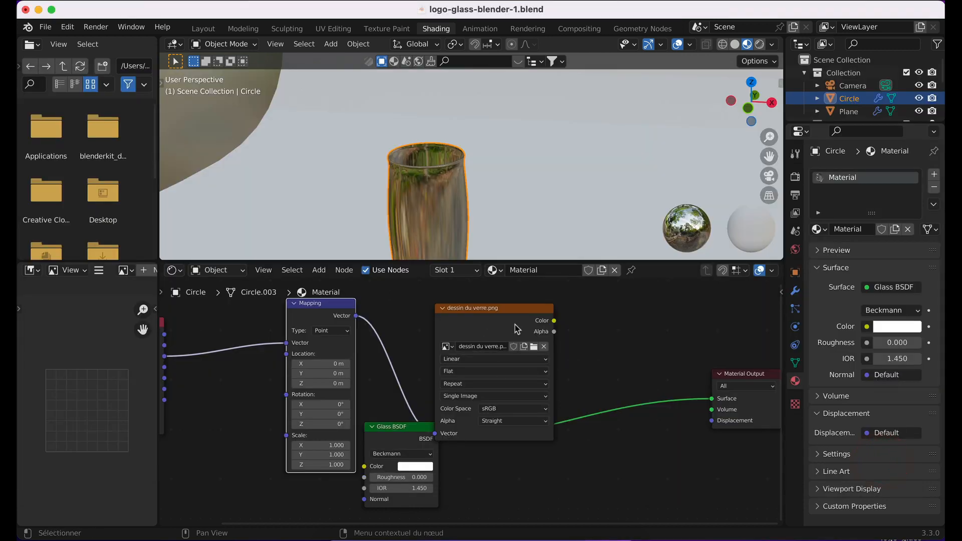
pyautogui.moveTo(396, 427); pyautogui.dragTo(457, 464)
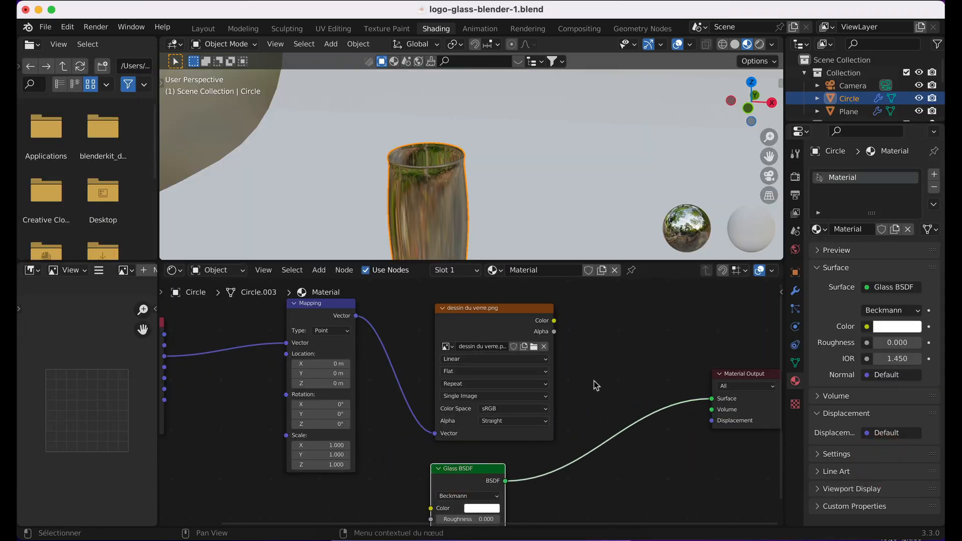
# Insert a Mix Shader node into the link between the Glass BSDF and Material Output nodes
pyautogui.keyDown('shift'); pyautogui.moveTo(595, 386); pyautogui.dragTo(536, 342, button='middle'); pyautogui.keyUp('shift')
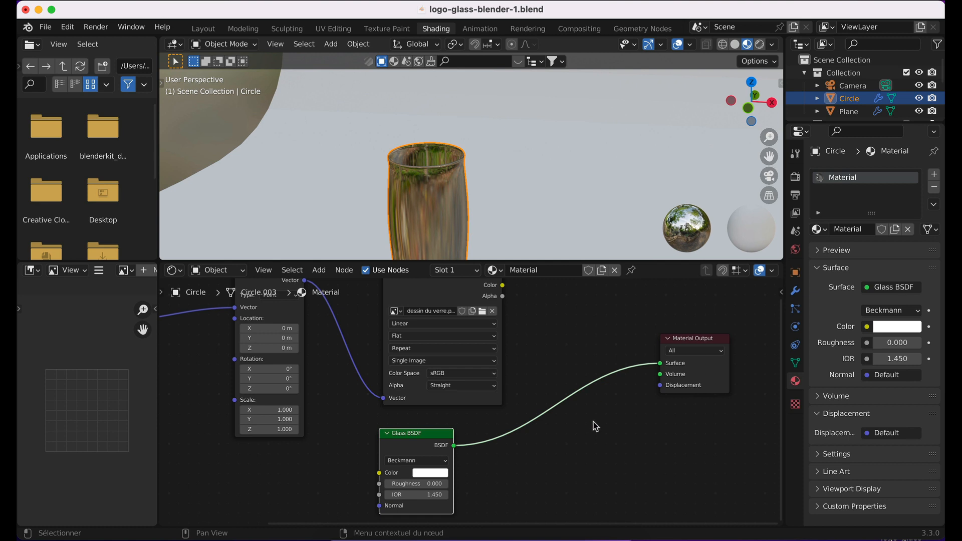
pyautogui.keyDown('shift'); pyautogui.moveTo(595, 423); pyautogui.dragTo(528, 449, button='middle'); pyautogui.keyUp('shift')
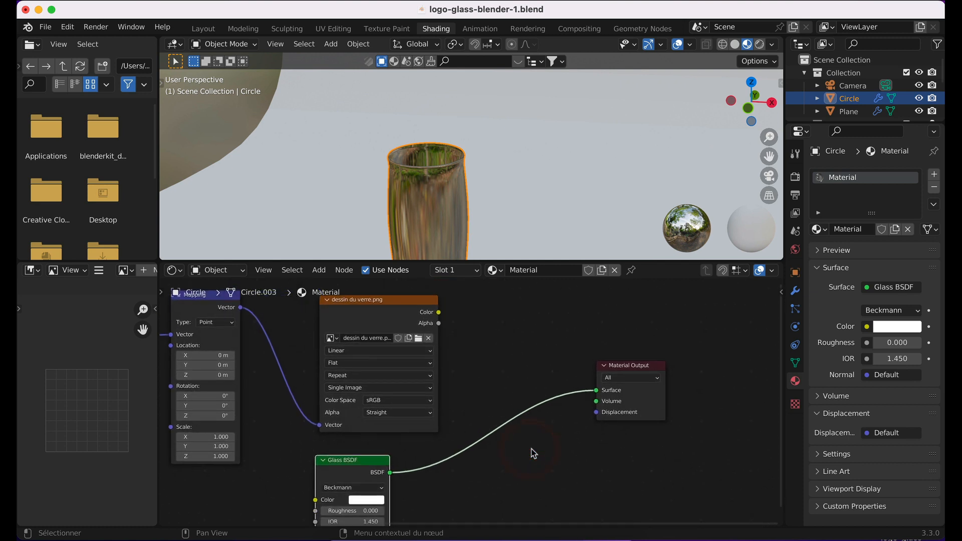
pyautogui.hotkey('shift', 'a')
pyautogui.click(486, 393)
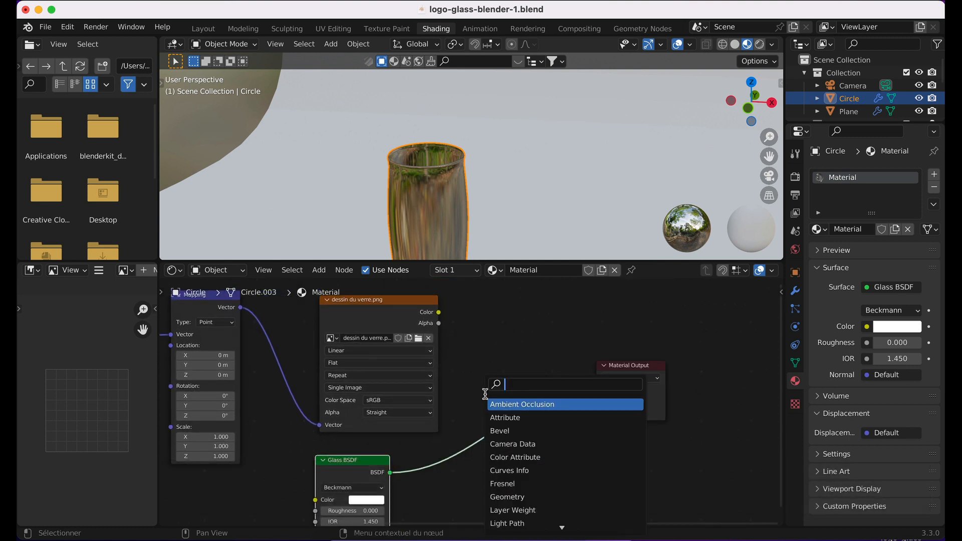
pyautogui.write('mix')
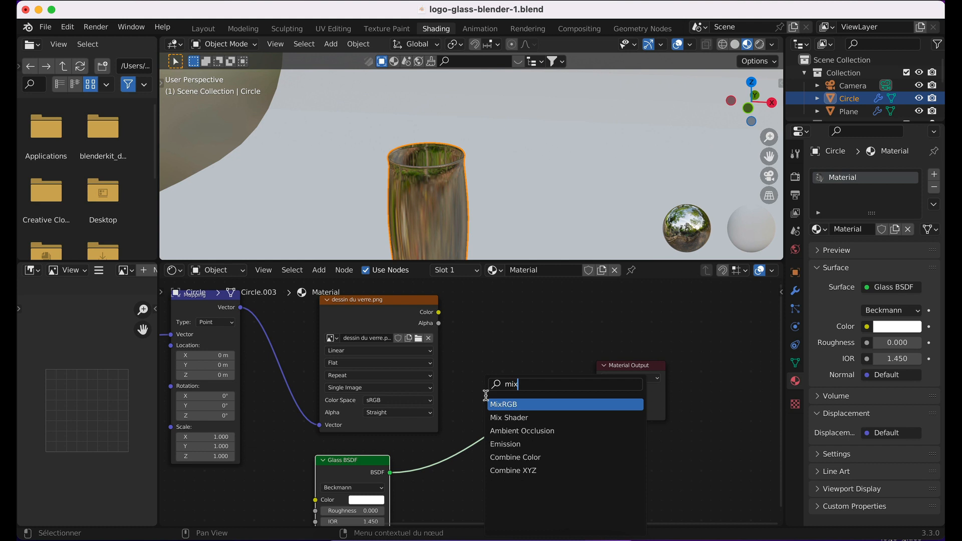
pyautogui.click(514, 417)
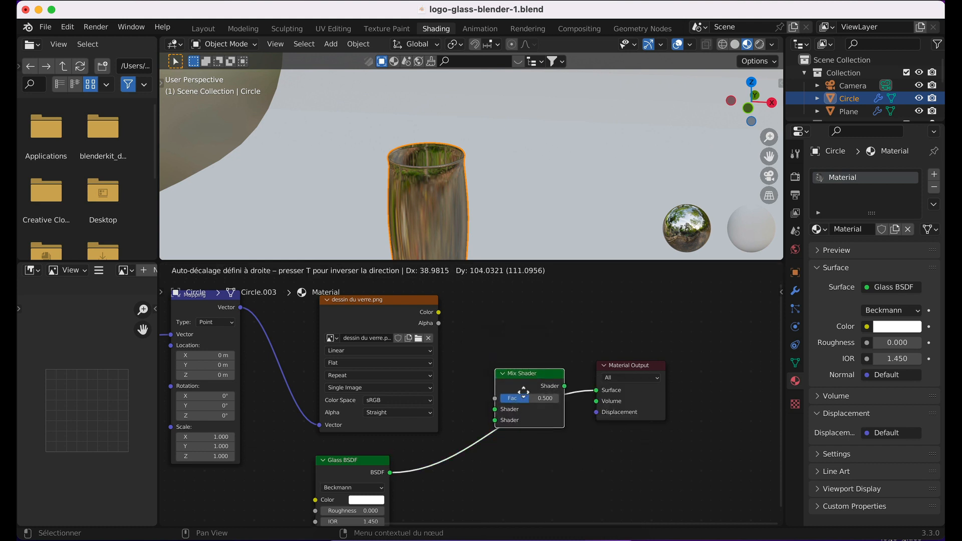
pyautogui.click(524, 400)
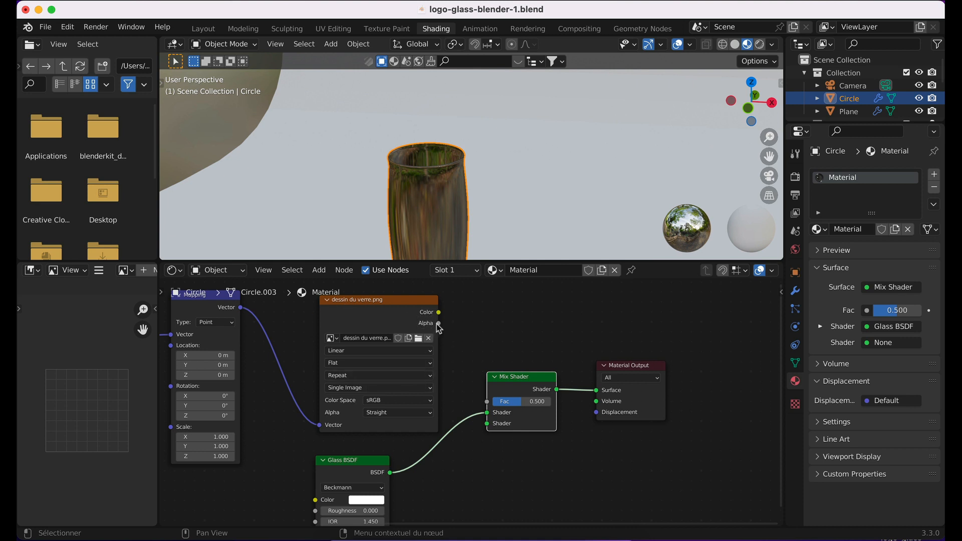
# Connect the image texture's Alpha output to the Mix Shader's Fac input
pyautogui.moveTo(440, 324); pyautogui.dragTo(460, 345)
pyautogui.click(496, 317)
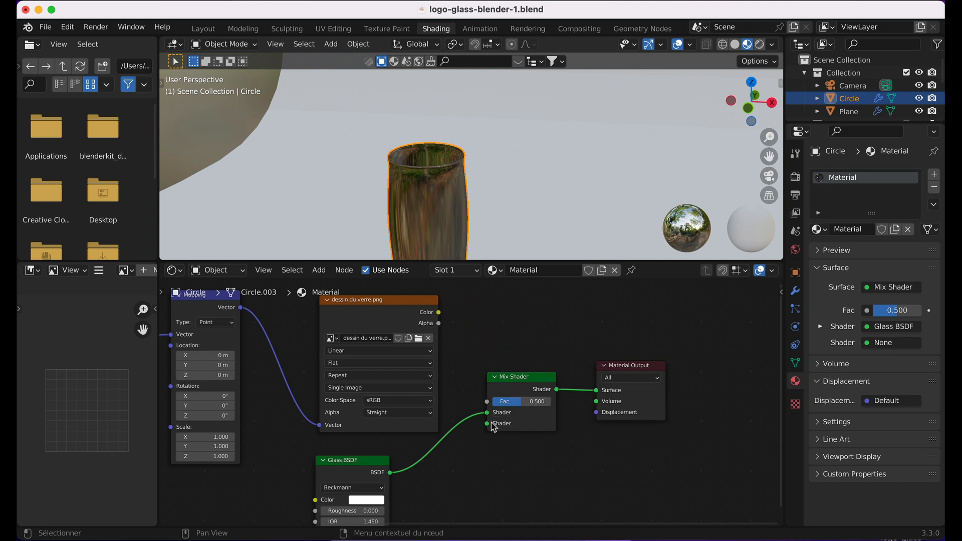
pyautogui.moveTo(518, 401)
pyautogui.mouseDown()
pyautogui.moveTo(495, 402)
pyautogui.moveTo(549, 401)
pyautogui.moveTo(526, 401)
pyautogui.mouseUp()
pyautogui.moveTo(439, 323); pyautogui.dragTo(487, 401)
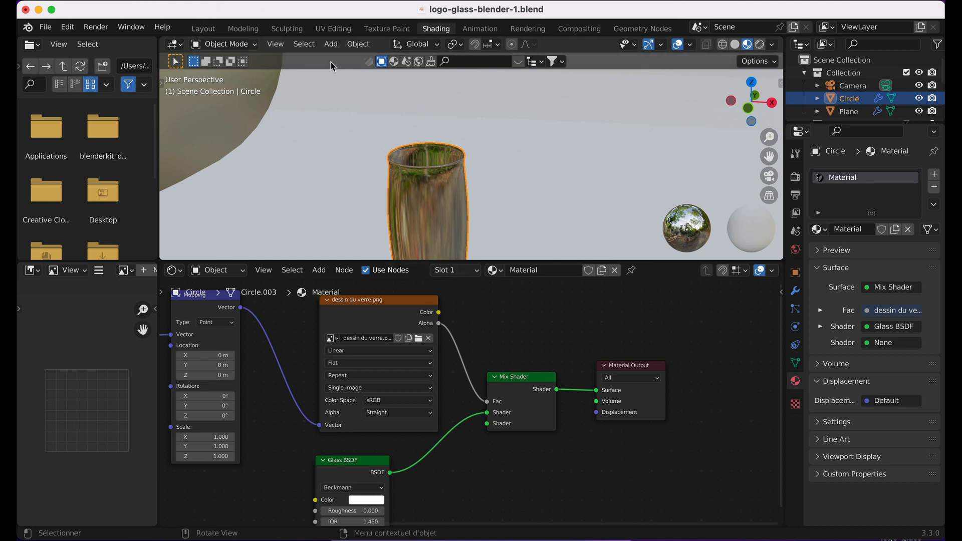
# Switch to the UV Editing workspace and display dessin du verre.png in the UV editor
pyautogui.click(332, 29)
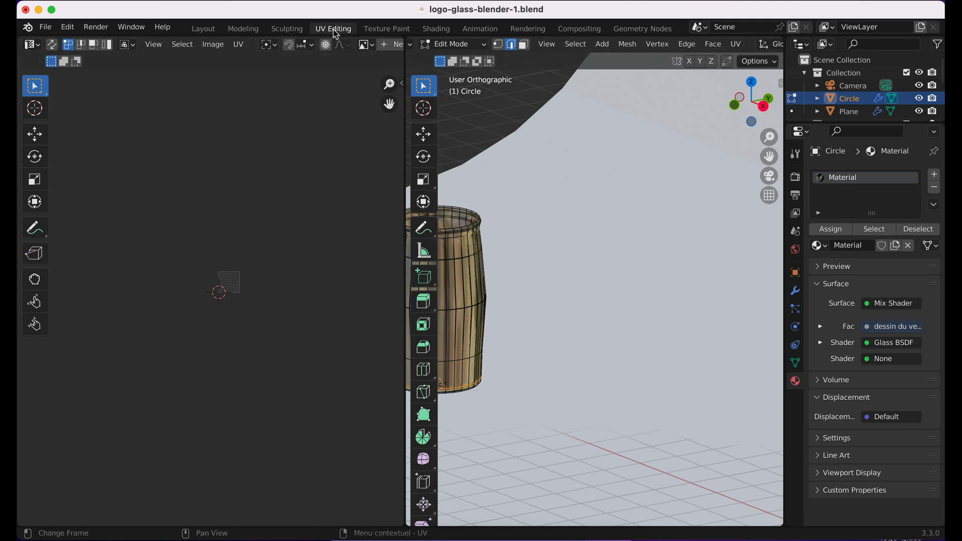
pyautogui.keyDown('shift'); pyautogui.moveTo(521, 302); pyautogui.dragTo(646, 297, button='middle'); pyautogui.keyUp('shift')
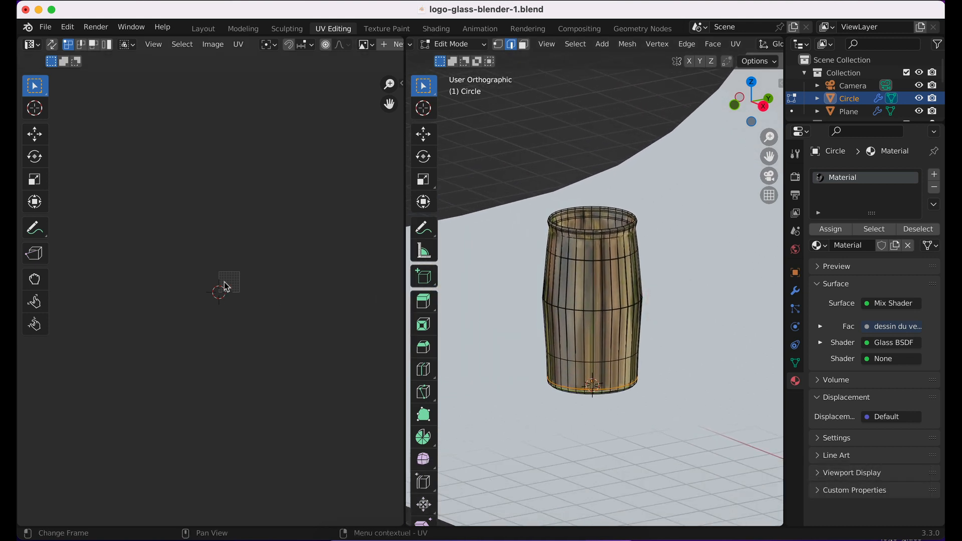
pyautogui.scroll(5, 228, 286)
pyautogui.scroll(1, 228, 286)
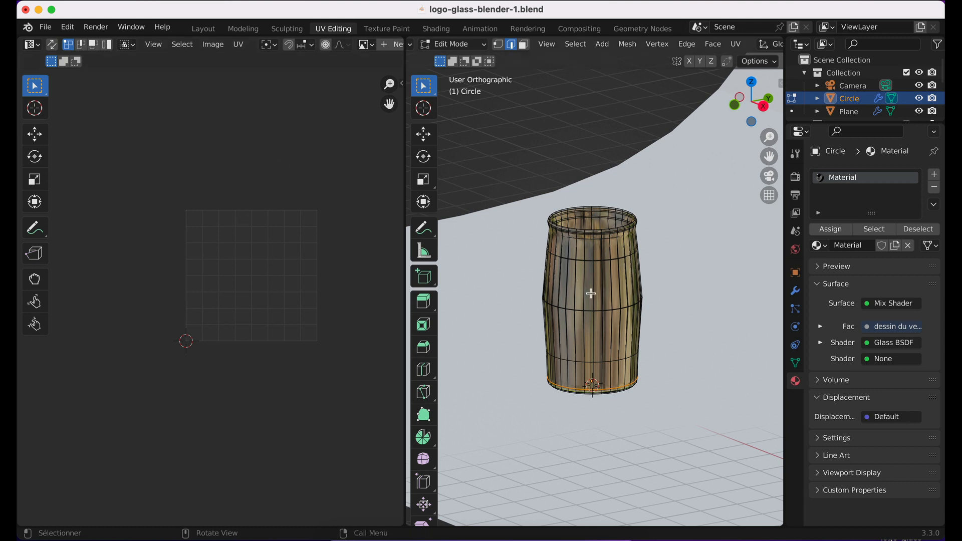
pyautogui.scroll(-2, 177, 46)
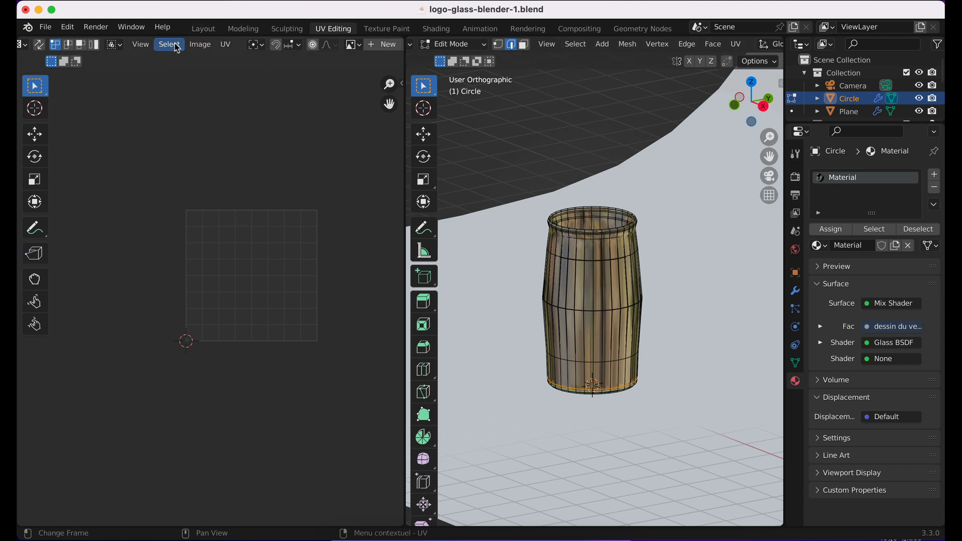
pyautogui.scroll(-3, 178, 46)
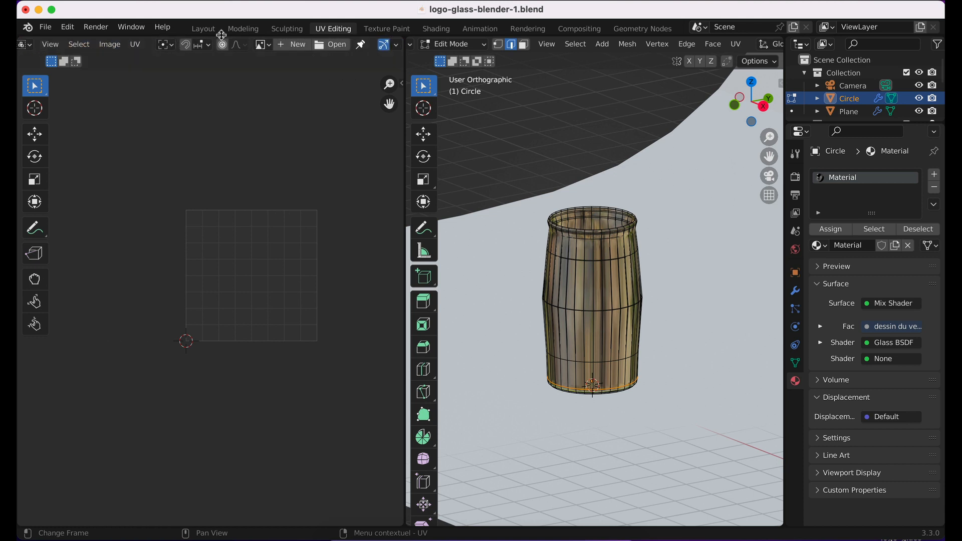
pyautogui.click(269, 46)
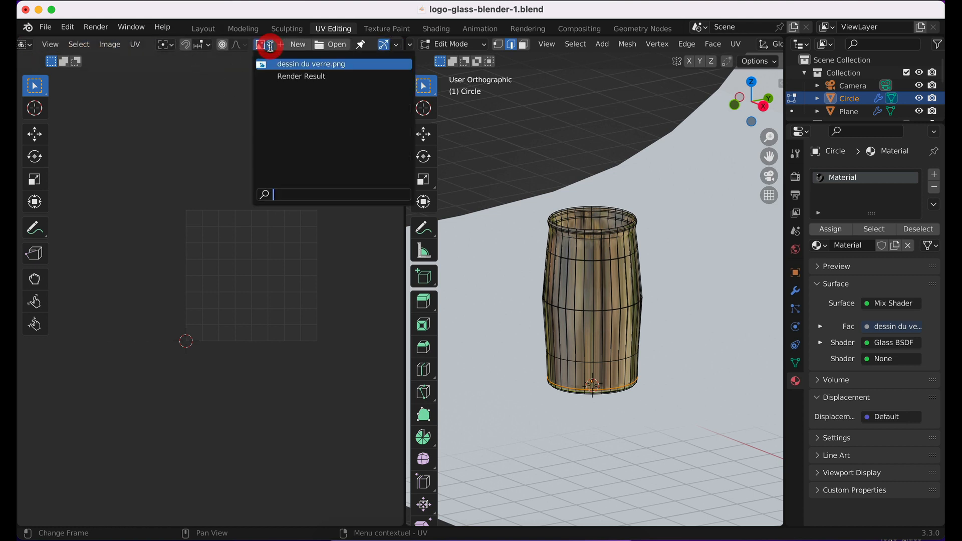
pyautogui.click(285, 70)
pyautogui.scroll(2, 236, 227)
pyautogui.scroll(-5, 238, 233)
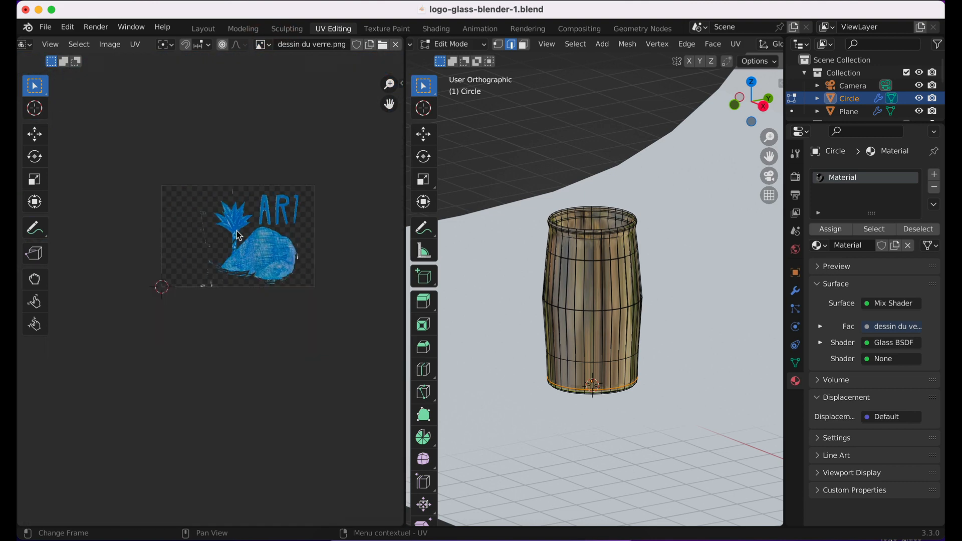
pyautogui.scroll(2, 239, 235)
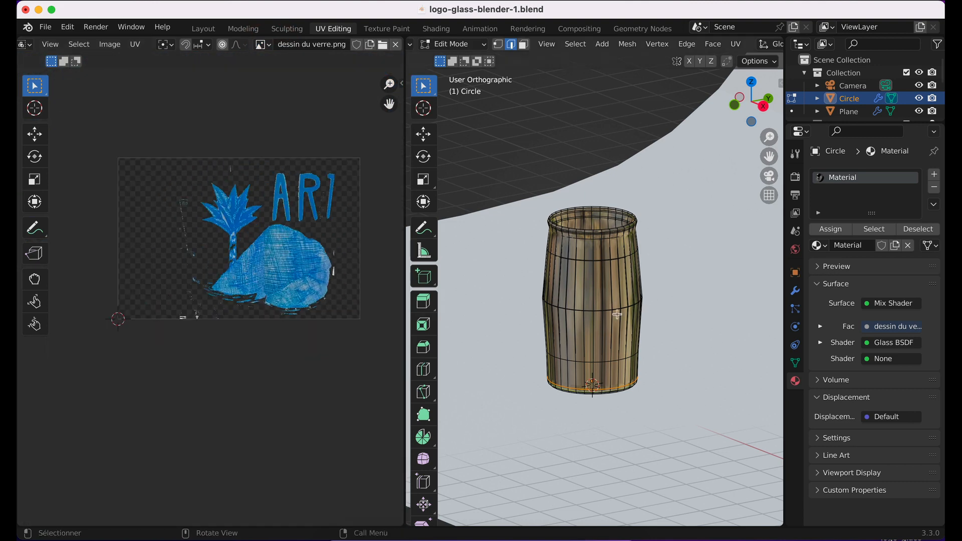
# From the camera view, select the camera-facing faces of the glass's two middle bands in face select mode
pyautogui.press('KP_5')
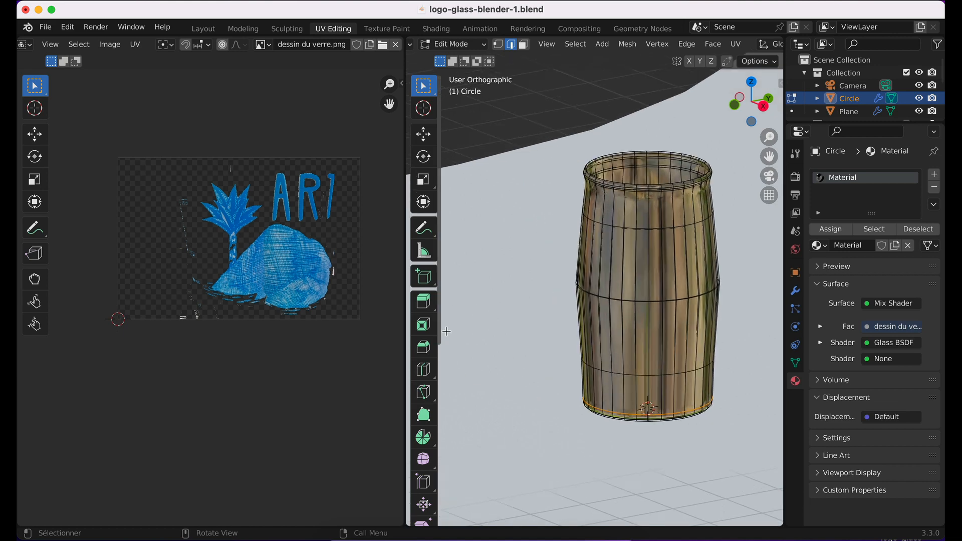
pyautogui.scroll(-2, 481, 342)
pyautogui.moveTo(482, 341); pyautogui.dragTo(582, 298, button='middle')
pyautogui.press('KP_0')
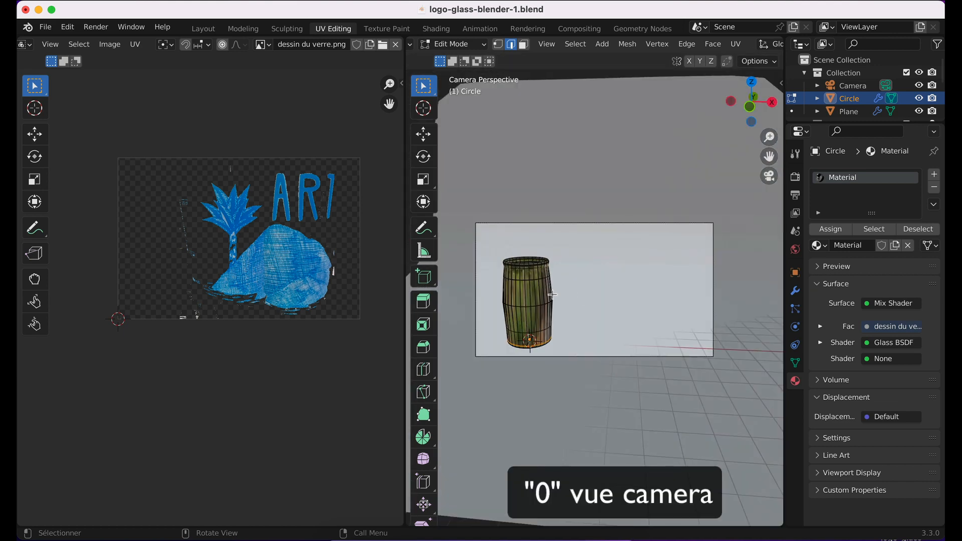
pyautogui.click(571, 317)
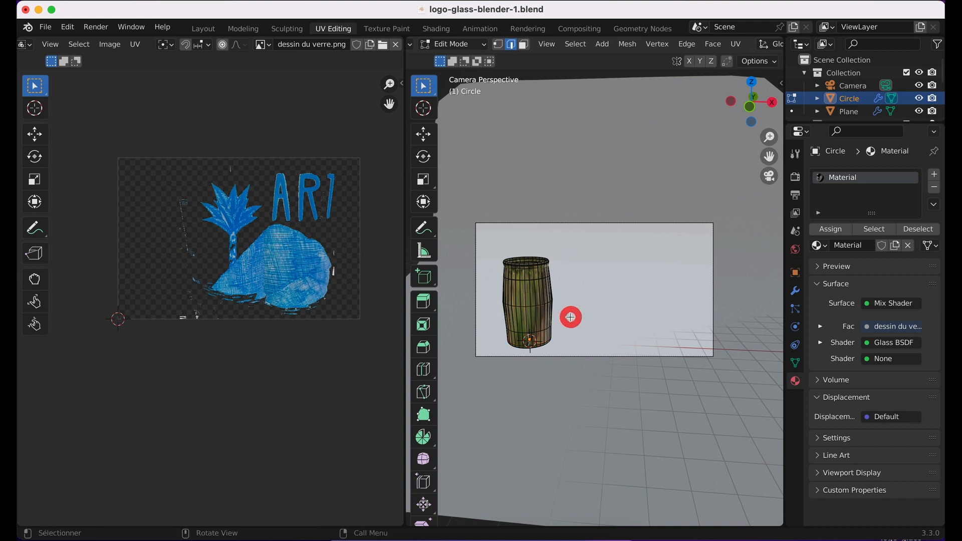
pyautogui.click(525, 44)
pyautogui.moveTo(488, 292); pyautogui.dragTo(566, 318)
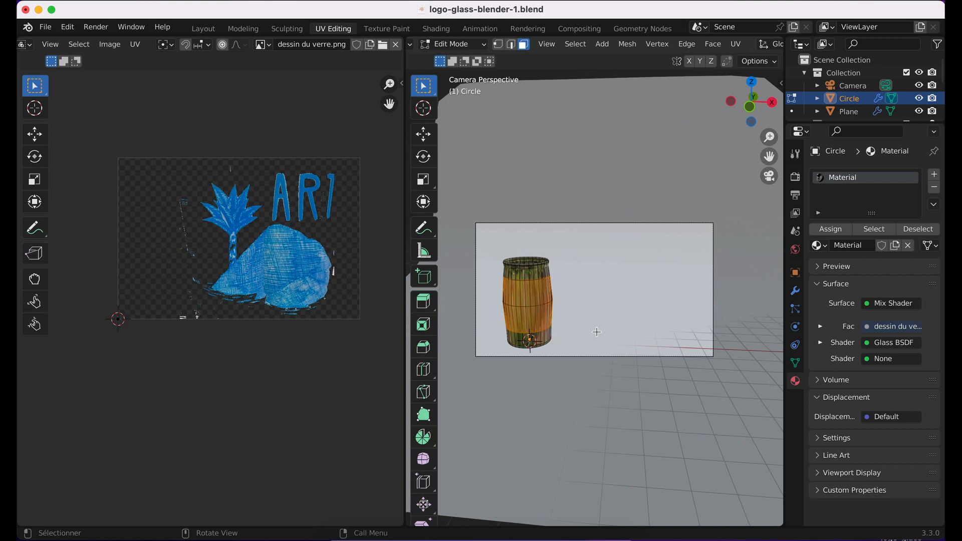
# Unwrap the selected glass faces with the standard Unwrap method
pyautogui.moveTo(577, 307); pyautogui.dragTo(592, 339, button='middle')
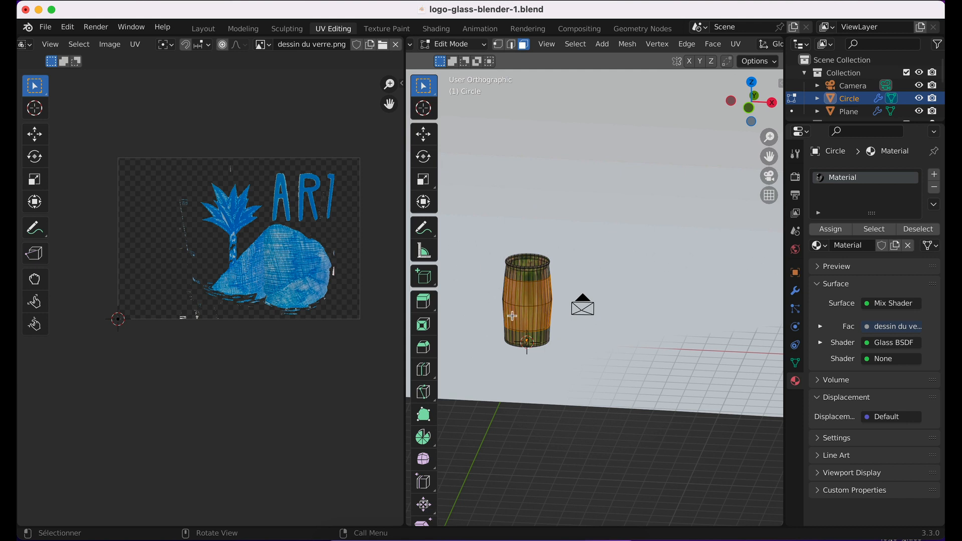
pyautogui.press('u')
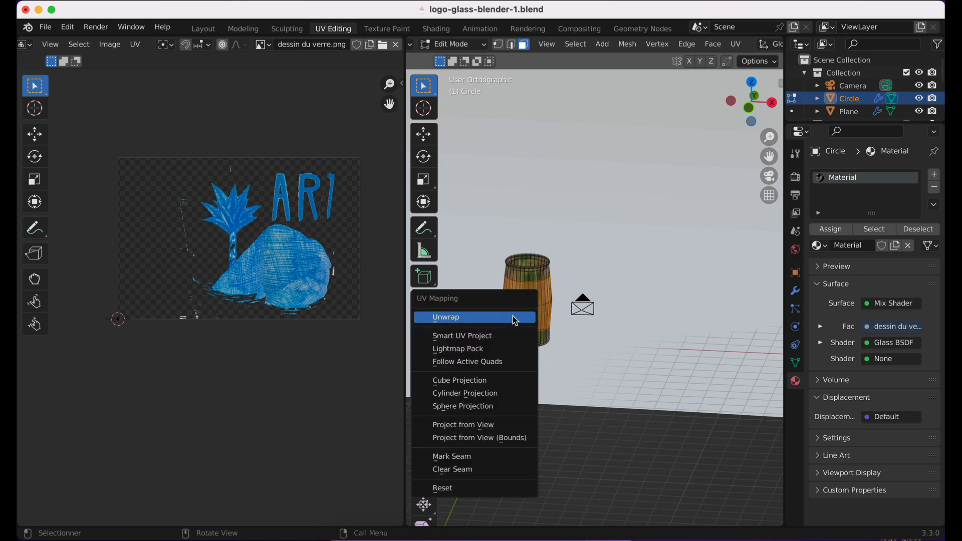
pyautogui.click(476, 321)
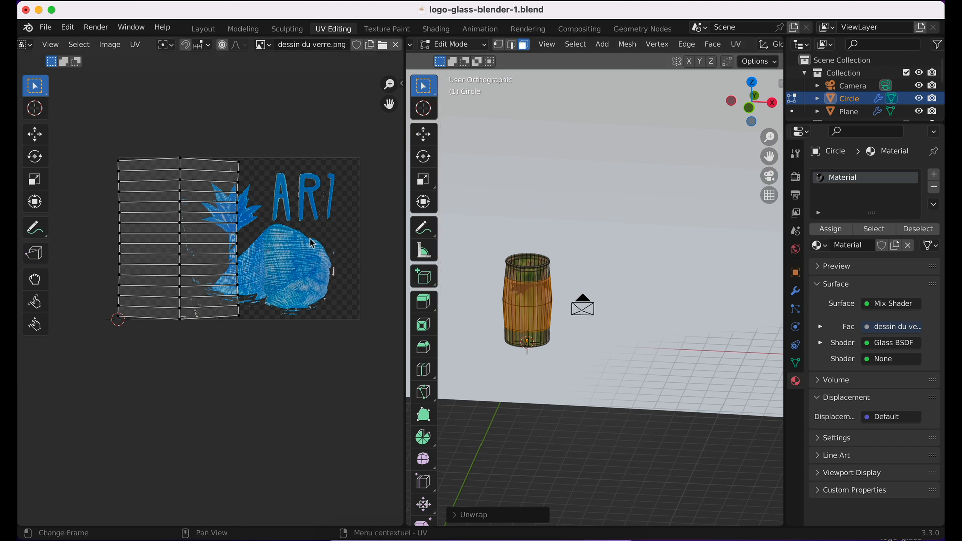
# Rotate the whole UV island about 90° and move it sideways over the palm, rock and lettering drawing
pyautogui.press('a')
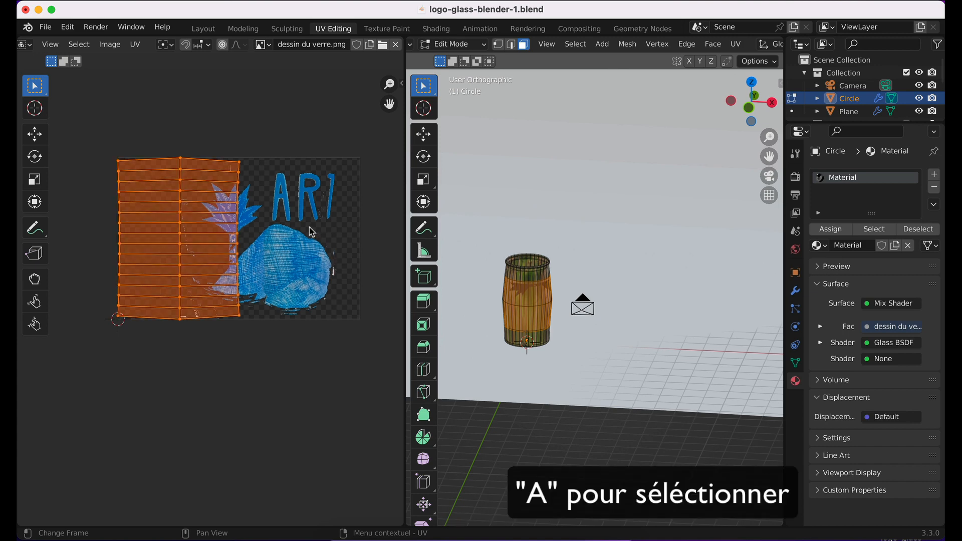
pyautogui.press('r')
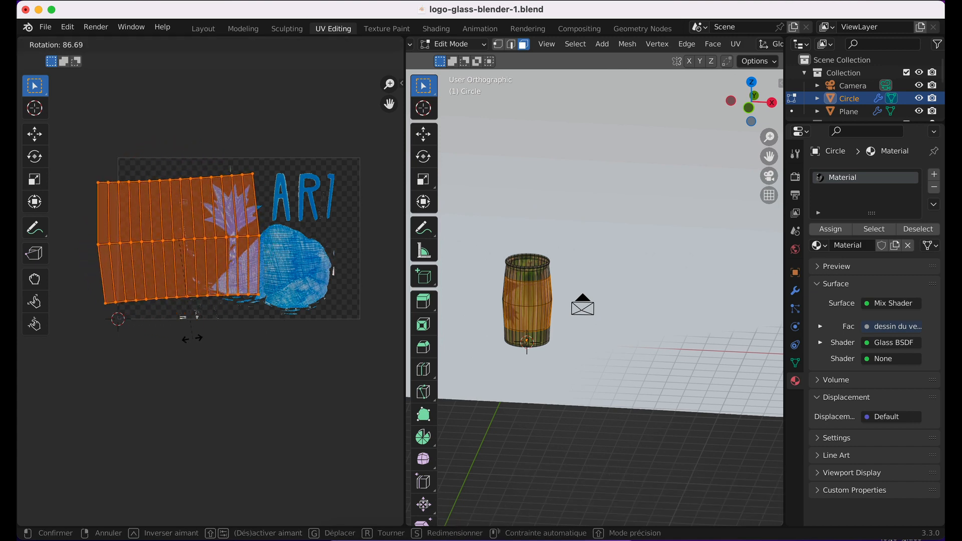
pyautogui.click(186, 341)
pyautogui.press('g')
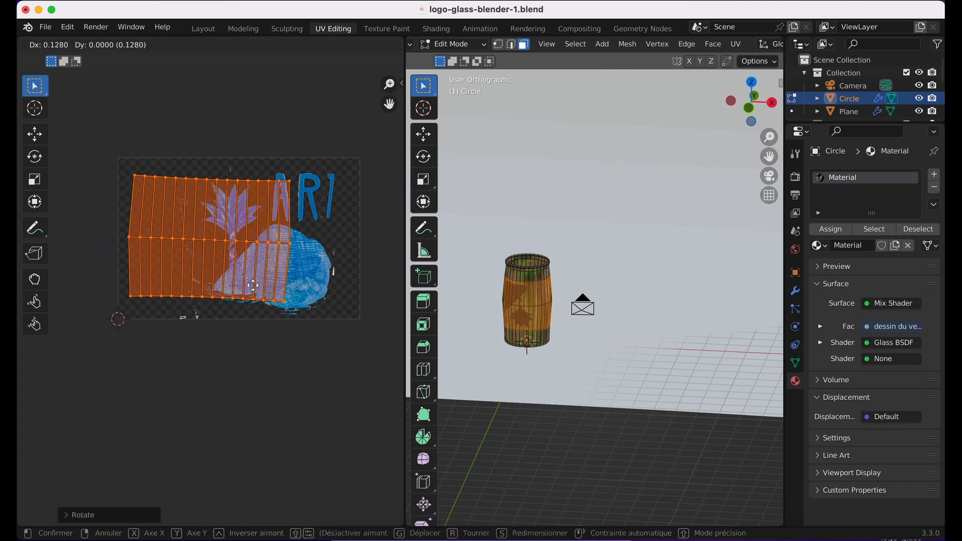
pyautogui.click(311, 290)
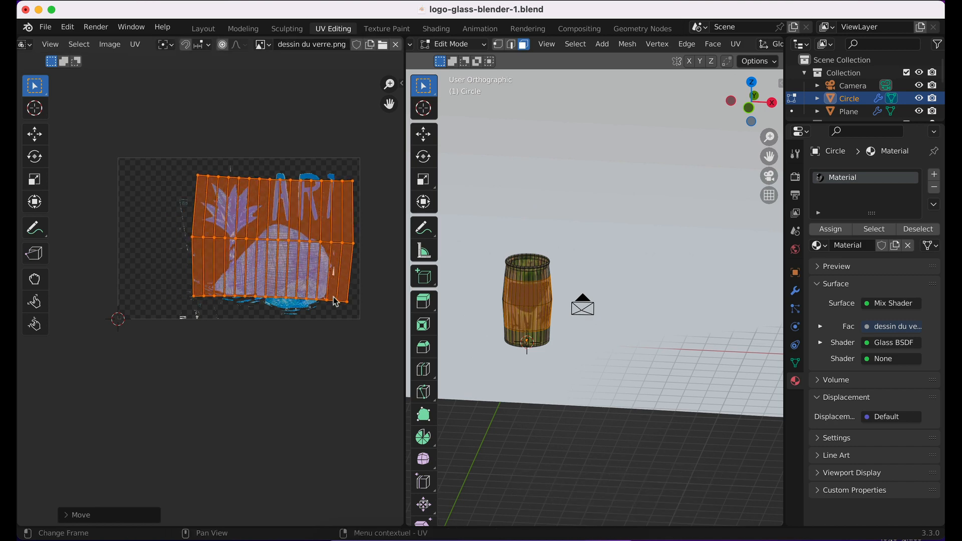
# Level the UV island, rotate it about 180° to flip the logo upright, and scale it up to cover the drawing
pyautogui.press('r')
pyautogui.click(383, 322)
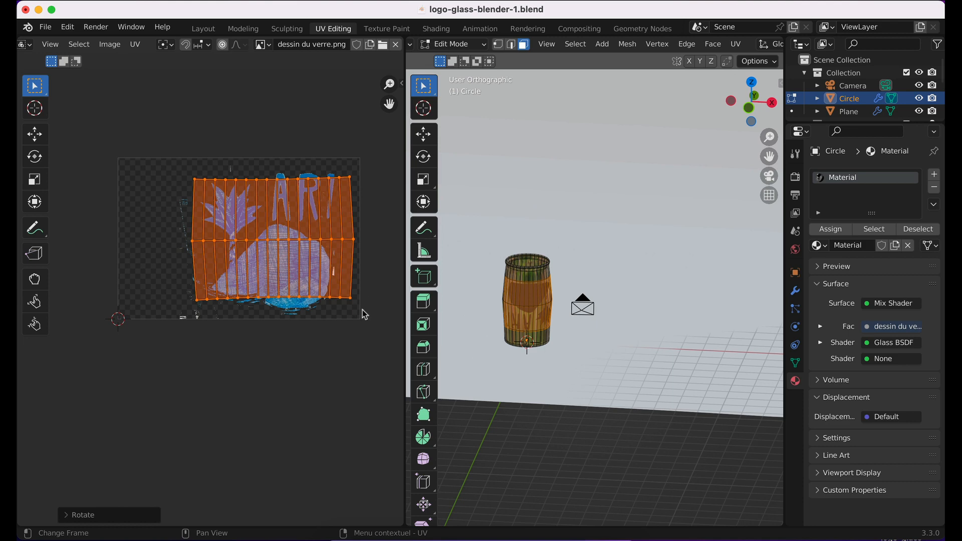
pyautogui.press('r')
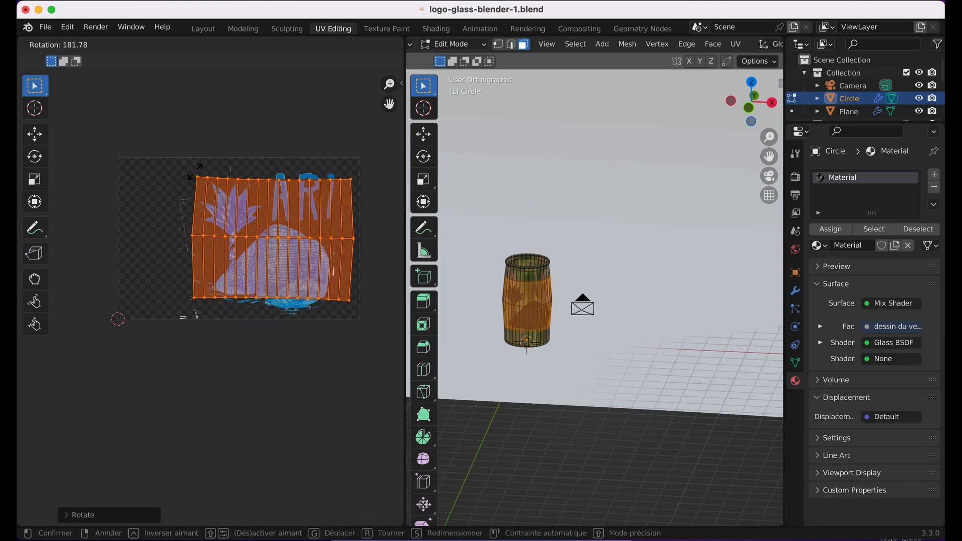
pyautogui.click(214, 193)
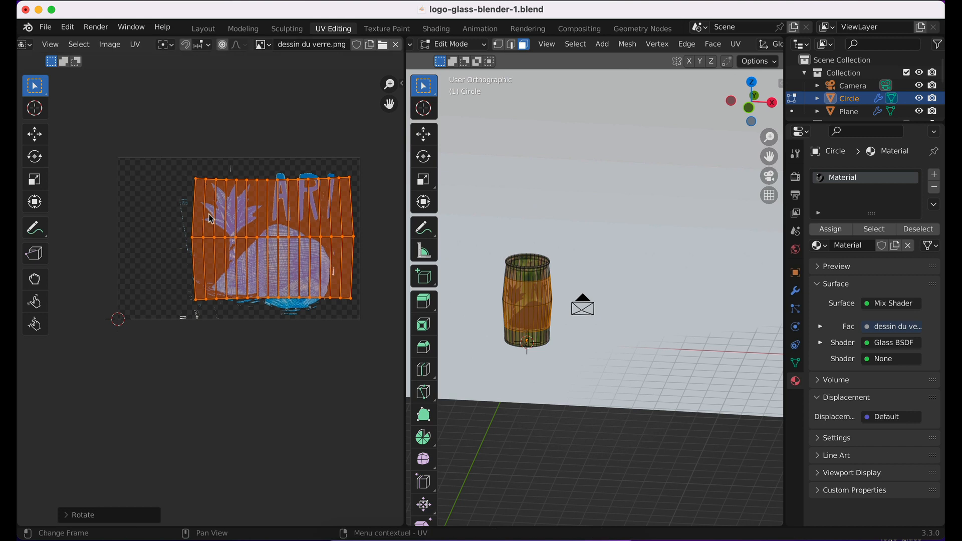
pyautogui.press('s')
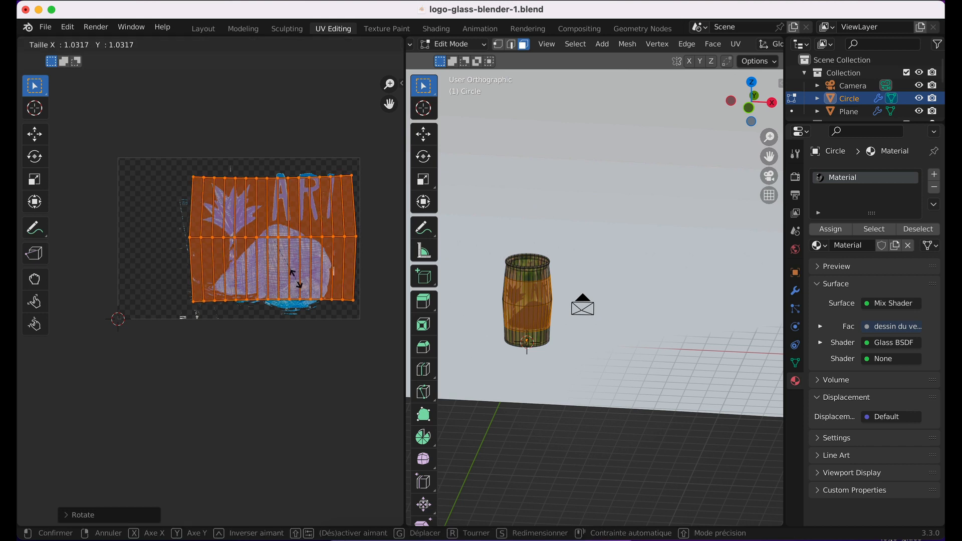
pyautogui.click(305, 282)
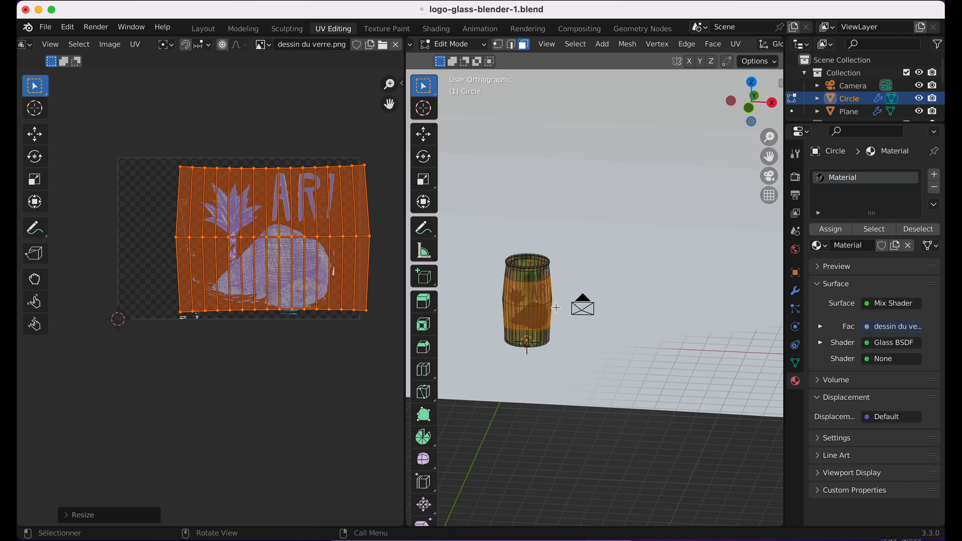
# Render the image from the Layout workspace to check the logo on the glass, and close the render window
pyautogui.click(203, 29)
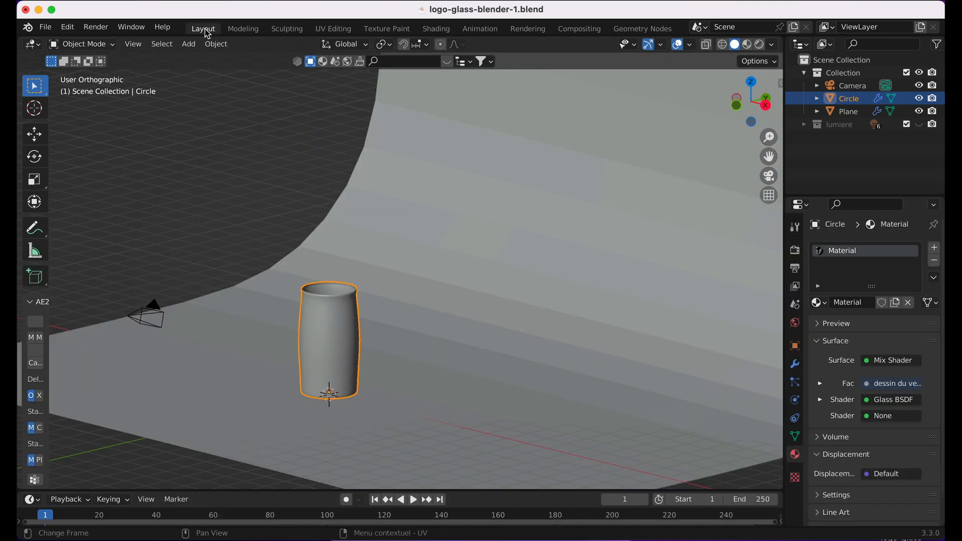
pyautogui.click(94, 26)
pyautogui.click(108, 39)
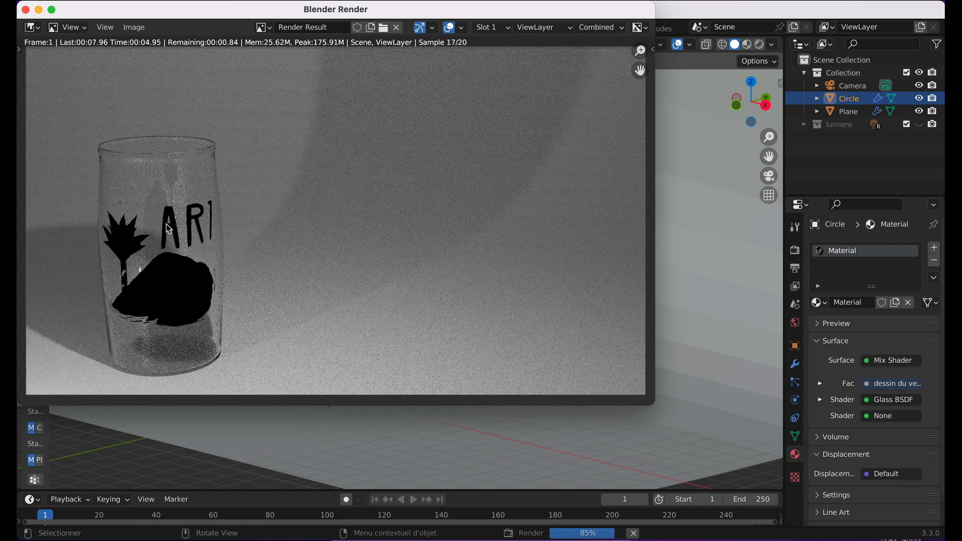
pyautogui.click(26, 9)
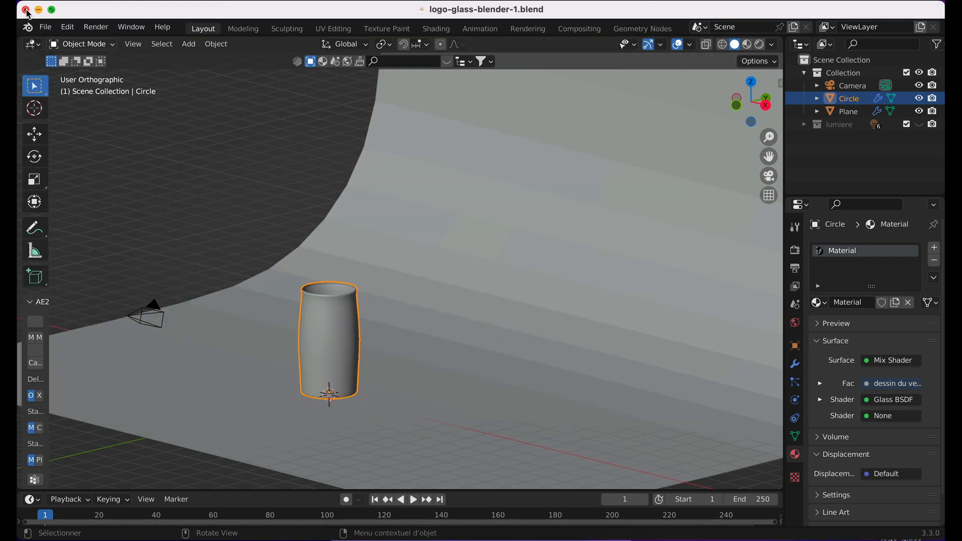
# Return to the Shading workspace and move the Mapping and Image Texture nodes away from the Mix Shader to make room
pyautogui.click(333, 29)
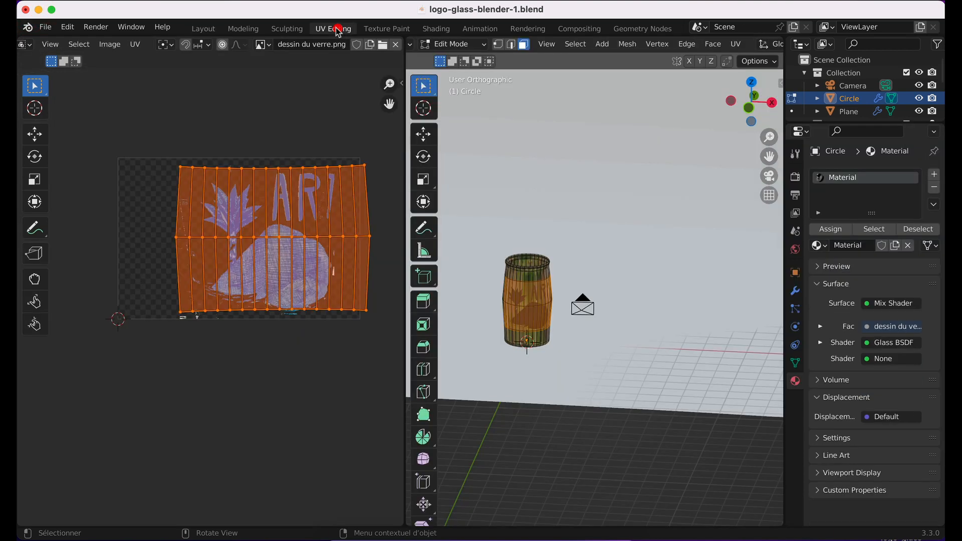
pyautogui.click(436, 29)
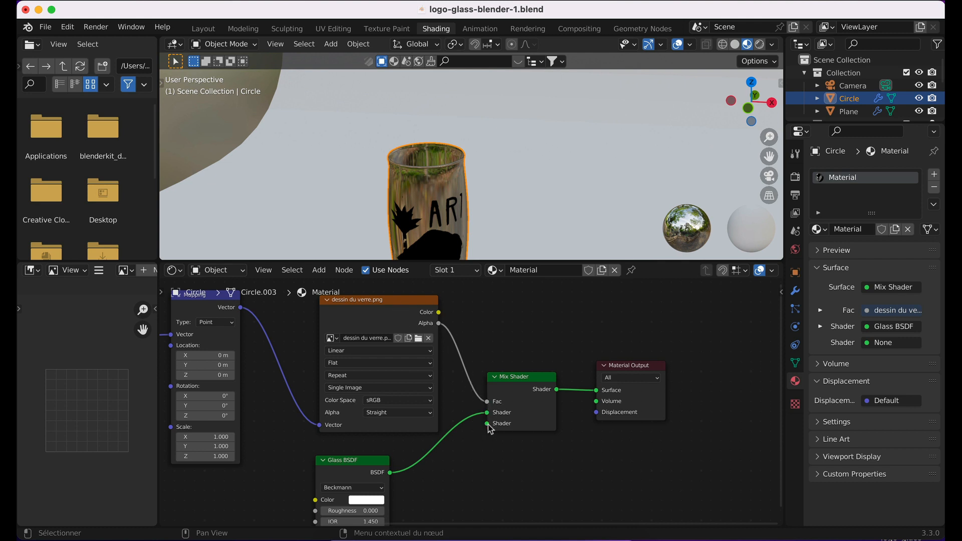
pyautogui.keyDown('shift'); pyautogui.moveTo(517, 446); pyautogui.dragTo(622, 416, button='middle'); pyautogui.keyUp('shift')
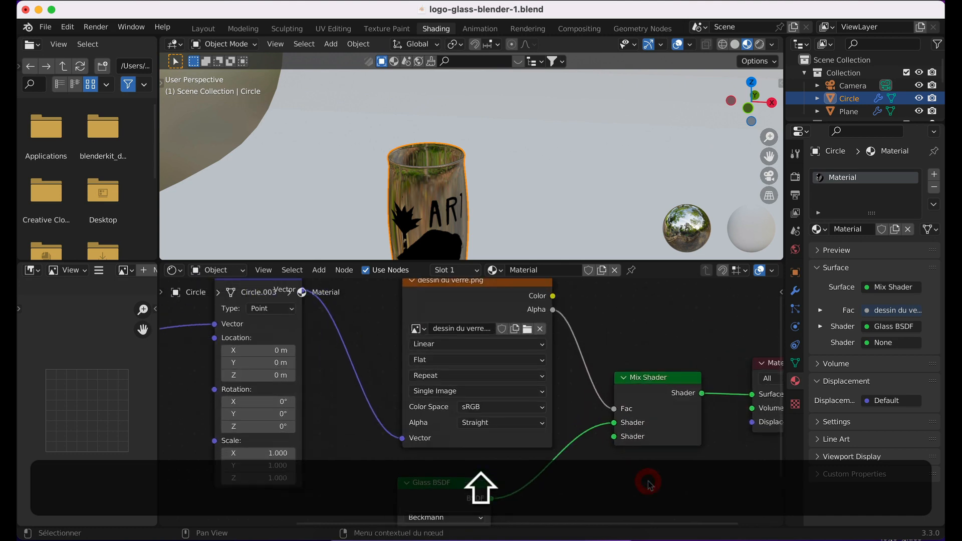
pyautogui.scroll(-3, 356, 362)
pyautogui.moveTo(447, 375); pyautogui.dragTo(402, 375)
pyautogui.moveTo(532, 375); pyautogui.dragTo(472, 374)
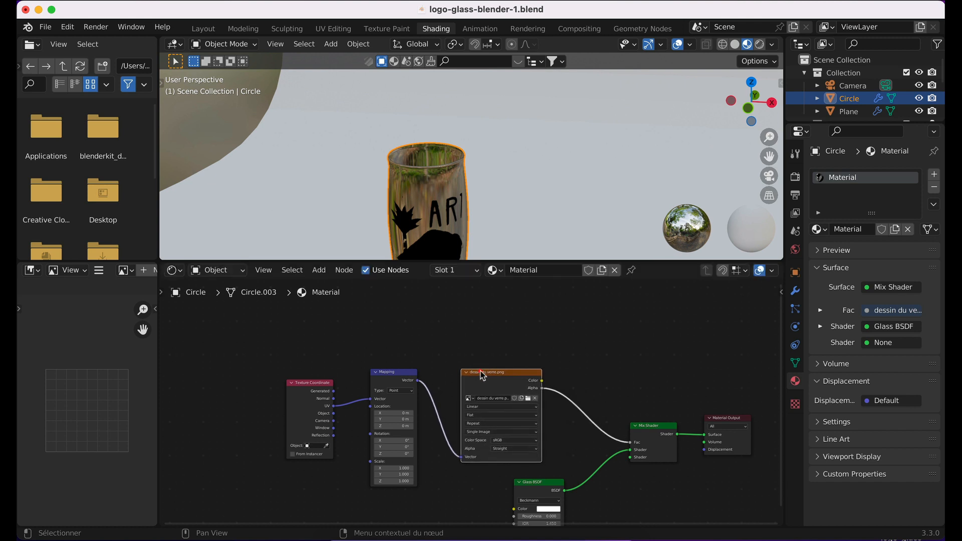
# Duplicate the Texture Coordinate, Mapping and Image Texture nodes together and place the copies below the Glass BSDF node
pyautogui.moveTo(281, 332); pyautogui.dragTo(516, 428)
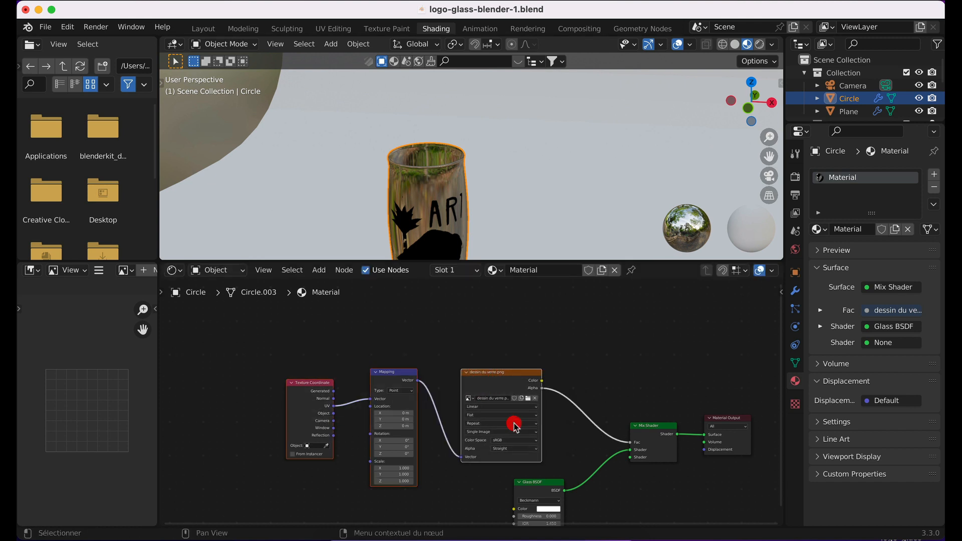
pyautogui.hotkey('shift', 'd')
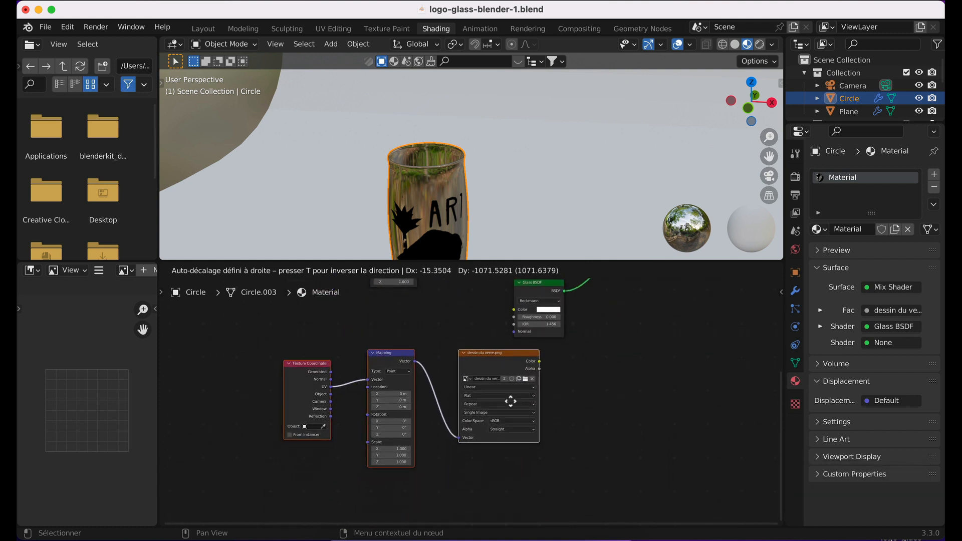
pyautogui.click(533, 400)
# Connect the duplicated image texture's Color output to the Mix Shader's second Shader input
pyautogui.moveTo(632, 386); pyautogui.dragTo(571, 425, button='middle')
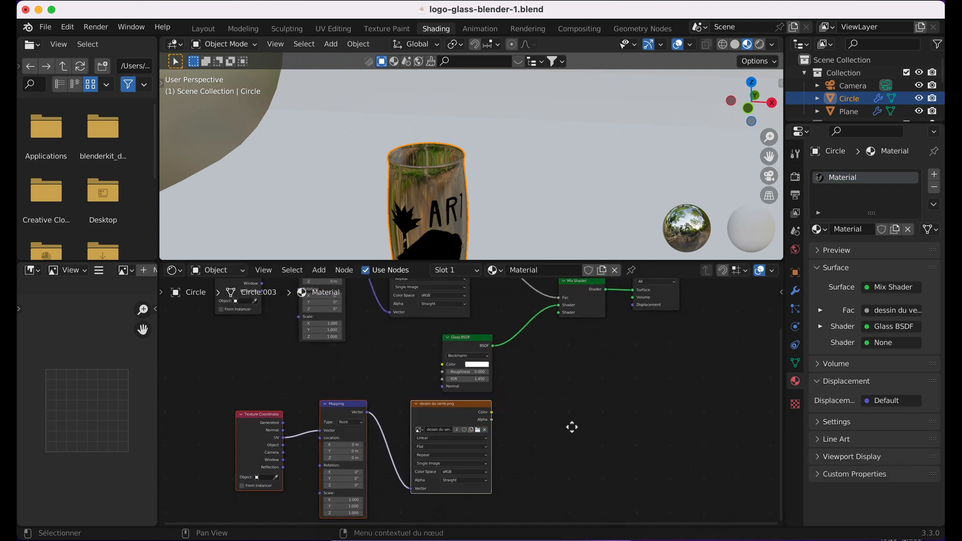
pyautogui.click(572, 427)
pyautogui.moveTo(493, 413)
pyautogui.mouseDown()
pyautogui.moveTo(539, 386)
pyautogui.moveTo(560, 313)
pyautogui.mouseUp()
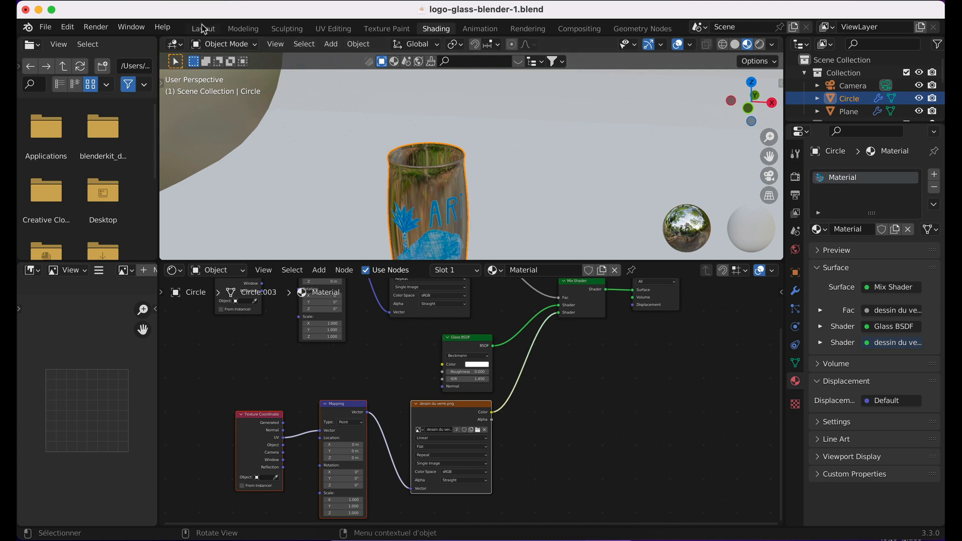
pyautogui.hotkey('shift', 'b')
pyautogui.hotkey('shift', 'm')
pyautogui.hotkey('shift', 's')
pyautogui.scroll(-3, 618, 401)
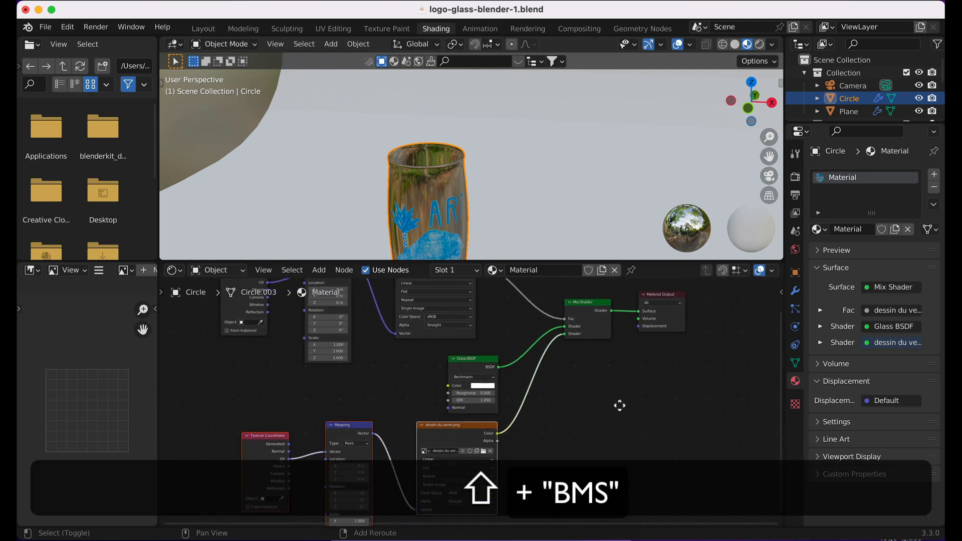
pyautogui.keyDown('shift'); pyautogui.click(623, 414); pyautogui.keyUp('shift')
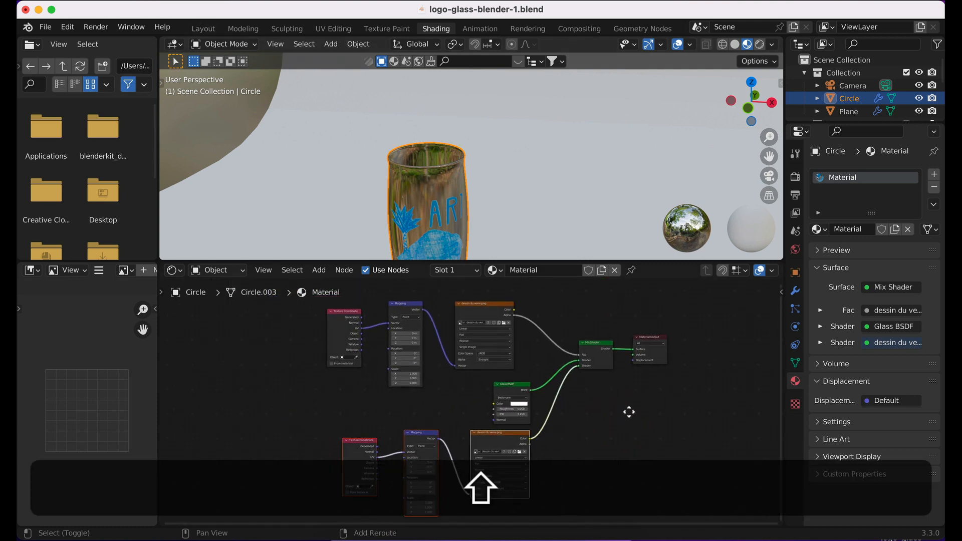
pyautogui.hscroll(2, 626, 406)
pyautogui.keyDown('shift'); pyautogui.click(622, 403); pyautogui.keyUp('shift')
# Render the image from the Layout workspace to check the coloured logo on the glass, and close the render window
pyautogui.click(205, 30)
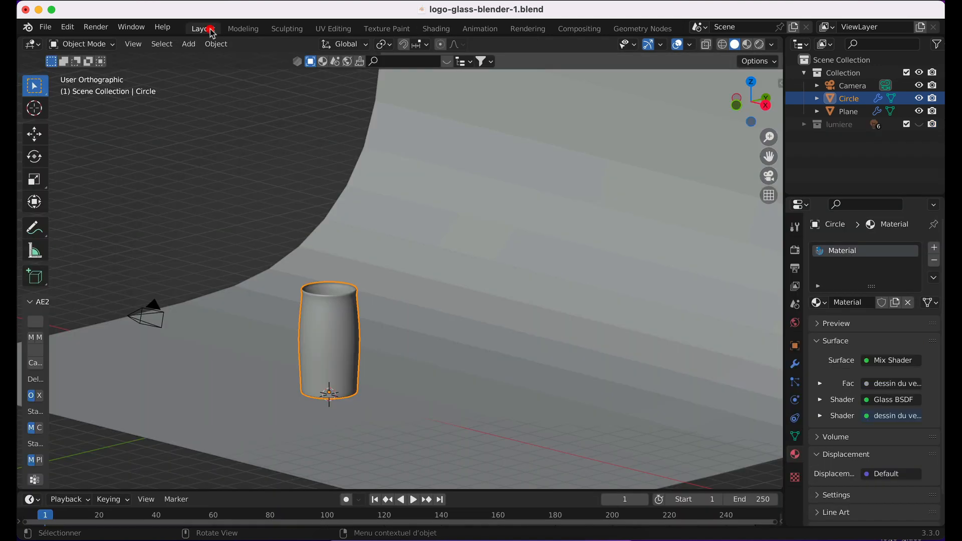
pyautogui.click(96, 29)
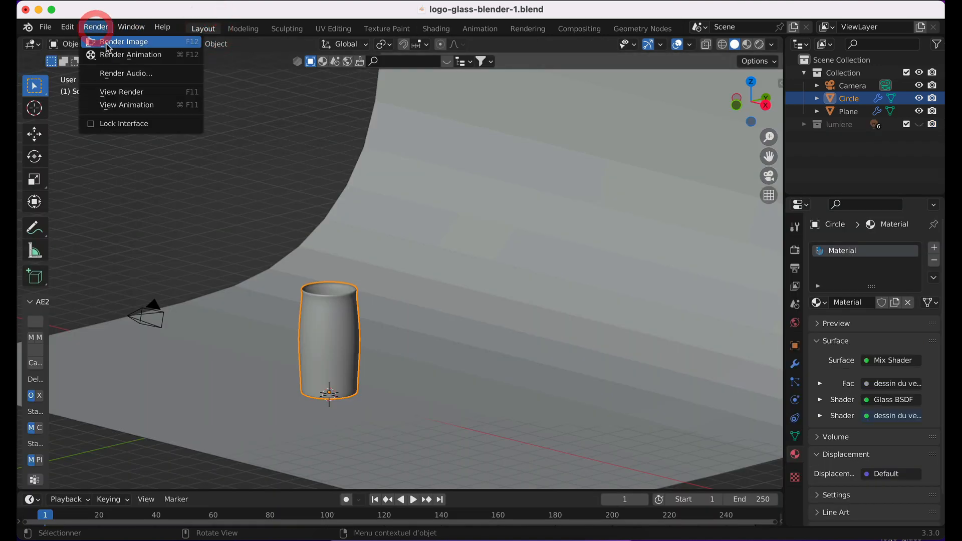
pyautogui.click(104, 43)
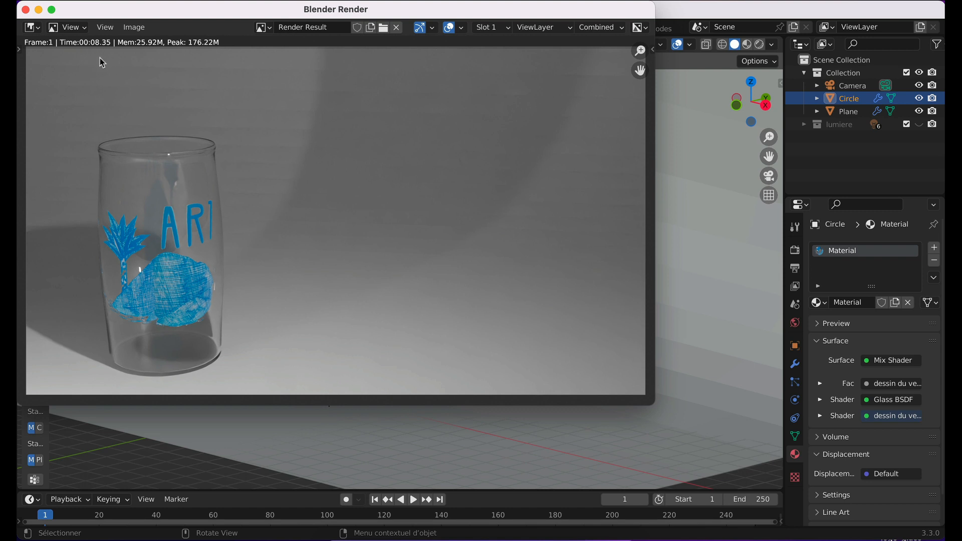
pyautogui.click(26, 10)
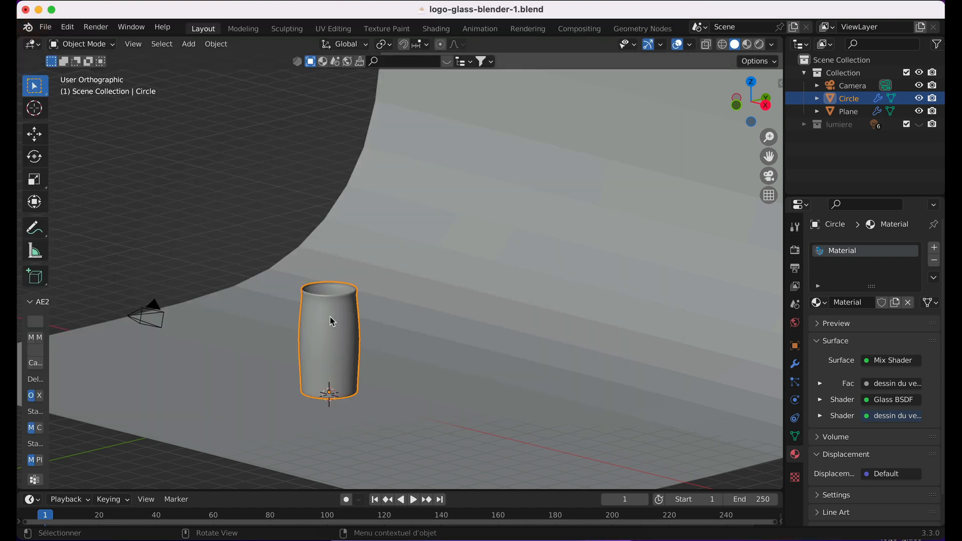
# Duplicate the glass and place the copy beside the original along the X axis
pyautogui.hotkey('shift', 'd')
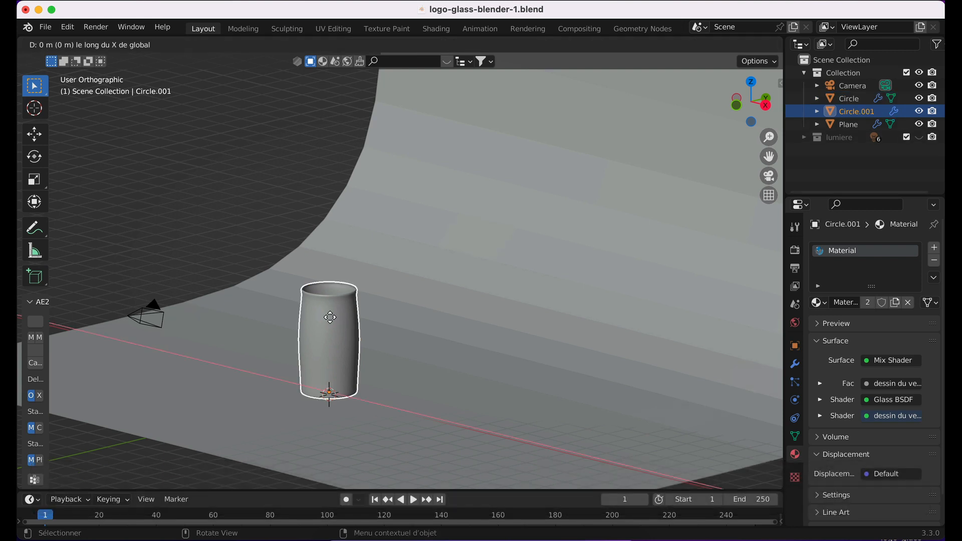
pyautogui.press('x')
pyautogui.click(396, 338)
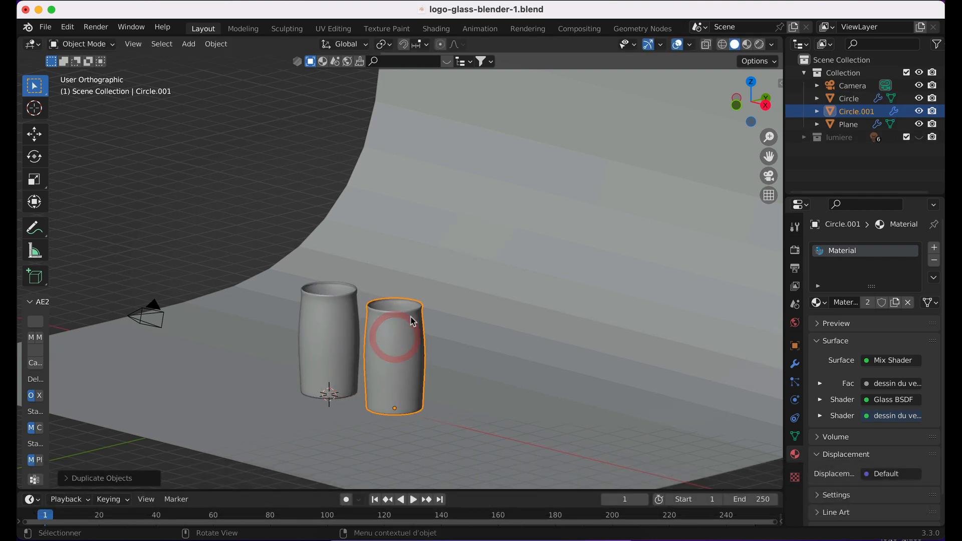
# Show the viewport in Material Preview shading and rotate the duplicated glass about the Z axis to turn its logo to another angle
pyautogui.click(749, 46)
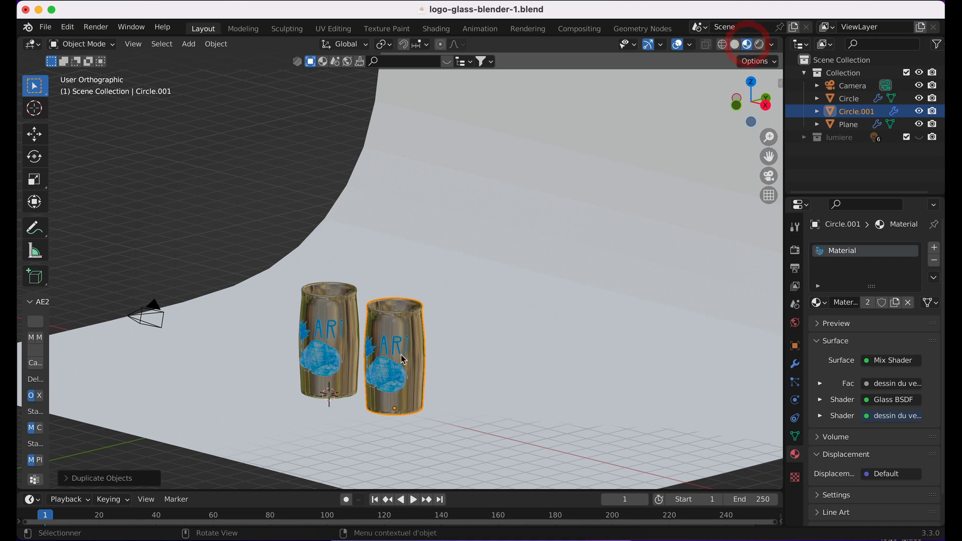
pyautogui.press('r')
pyautogui.press('z')
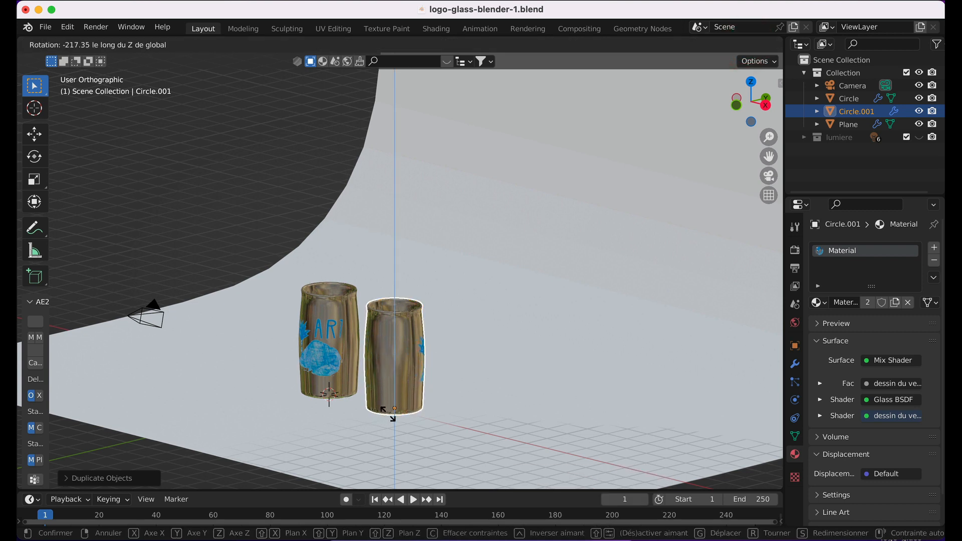
pyautogui.click(339, 392)
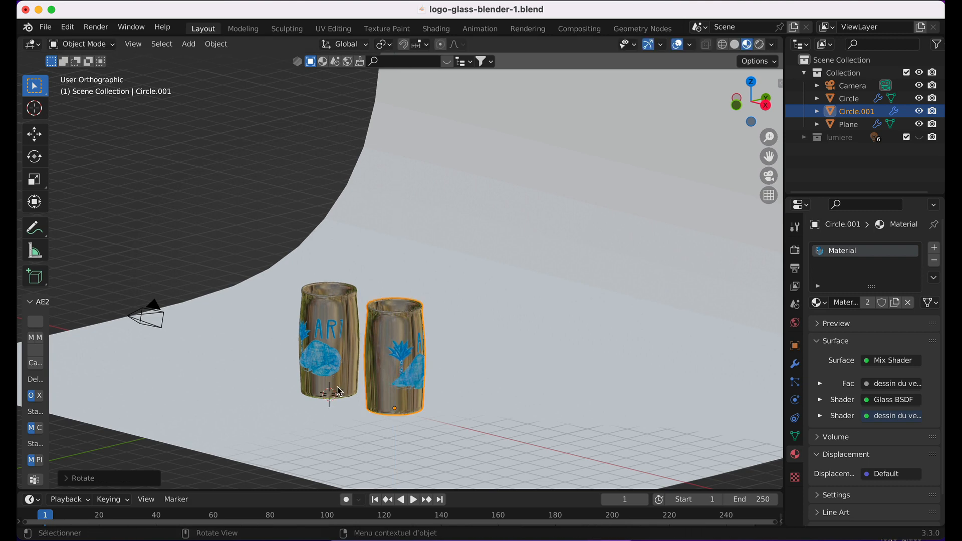
# Render the image to check both glasses with their logos at different angles
pyautogui.click(96, 27)
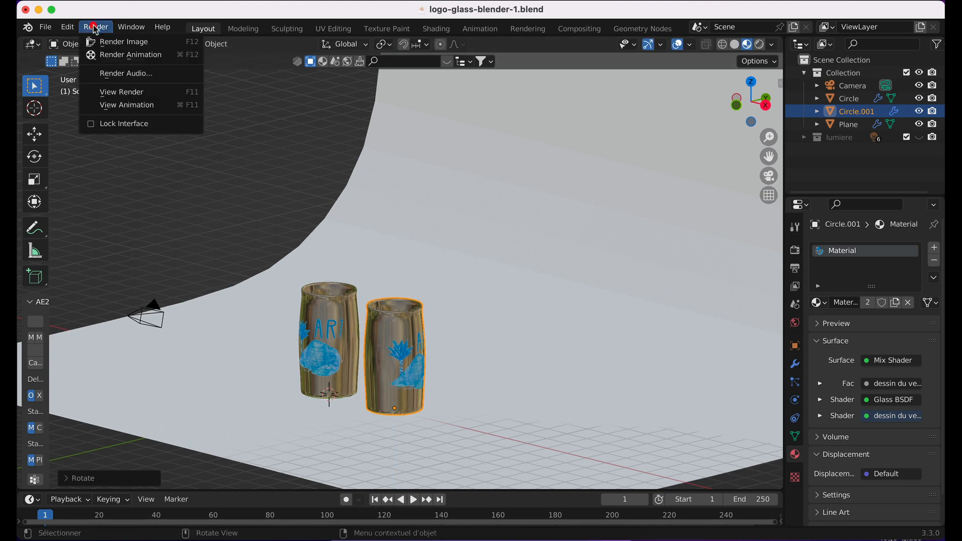
pyautogui.click(111, 42)
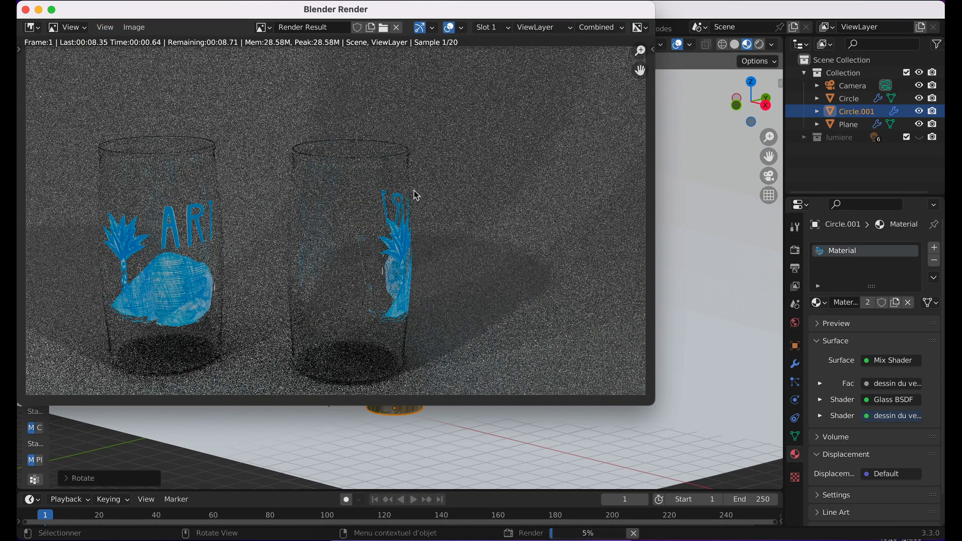